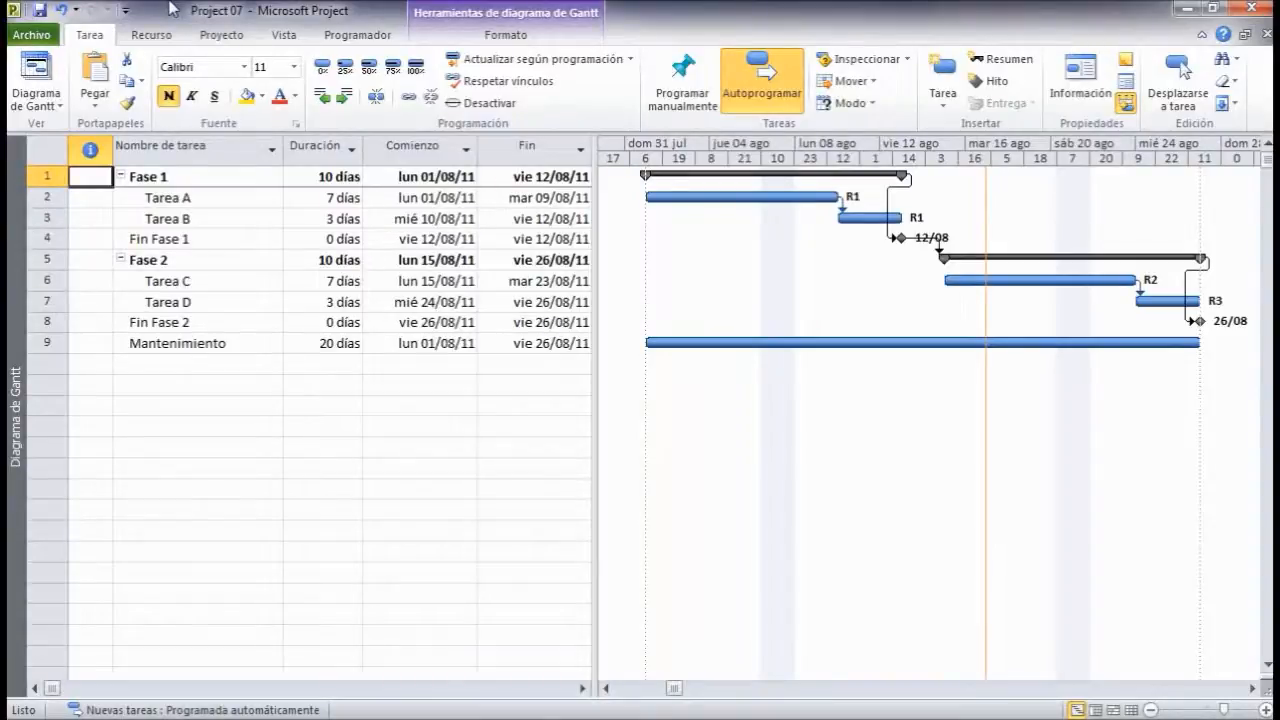
Set the baseline "Línea base" for the complete project.
left_click(221, 38)
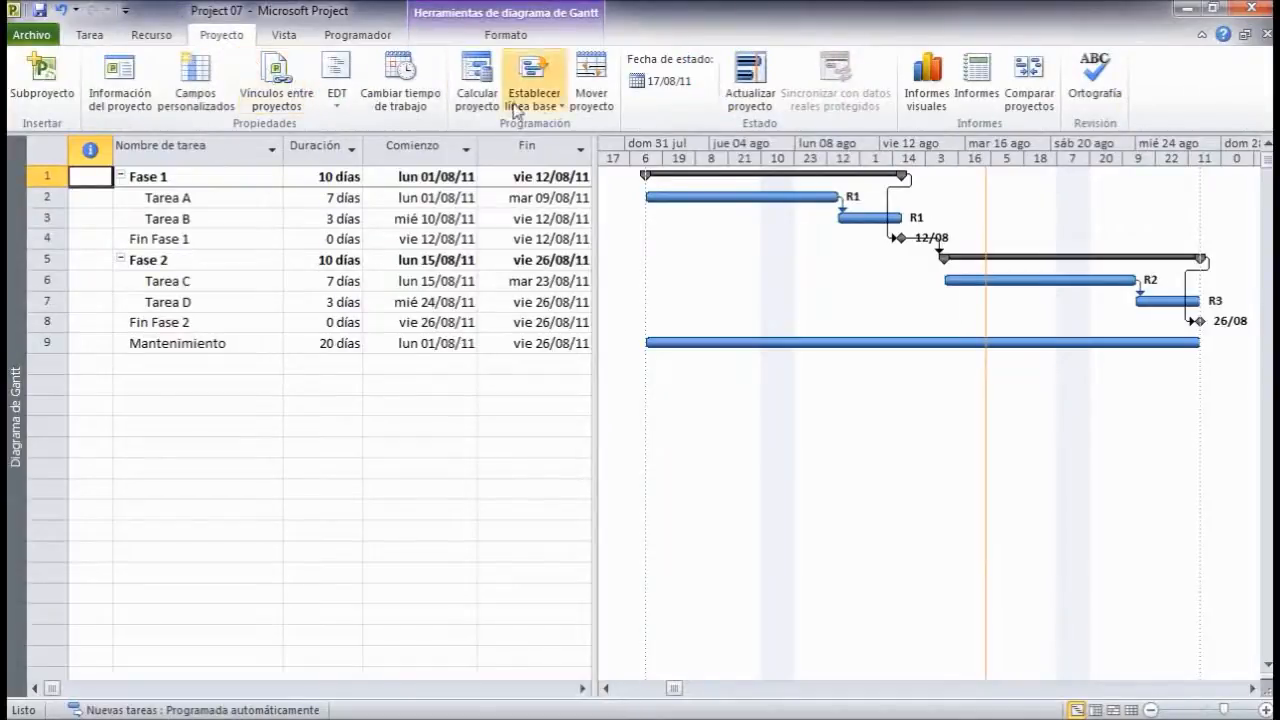
left_click(561, 104)
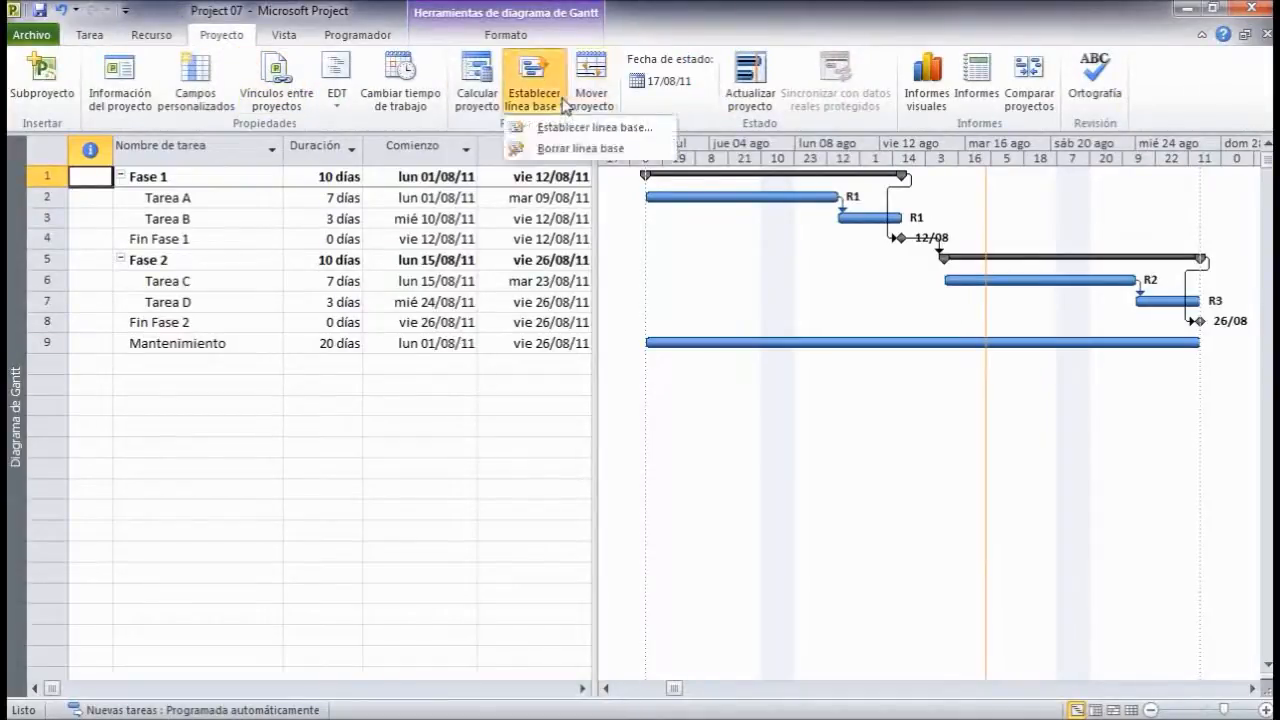
left_click(578, 127)
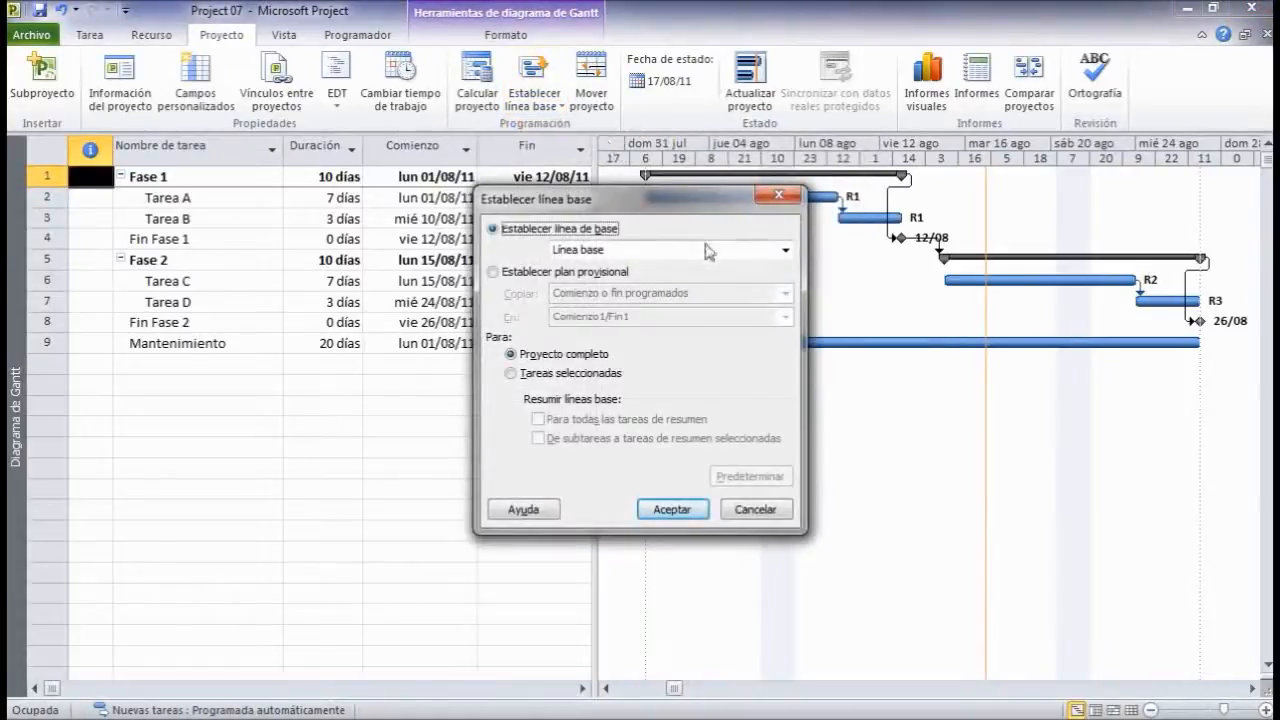
left_click(786, 252)
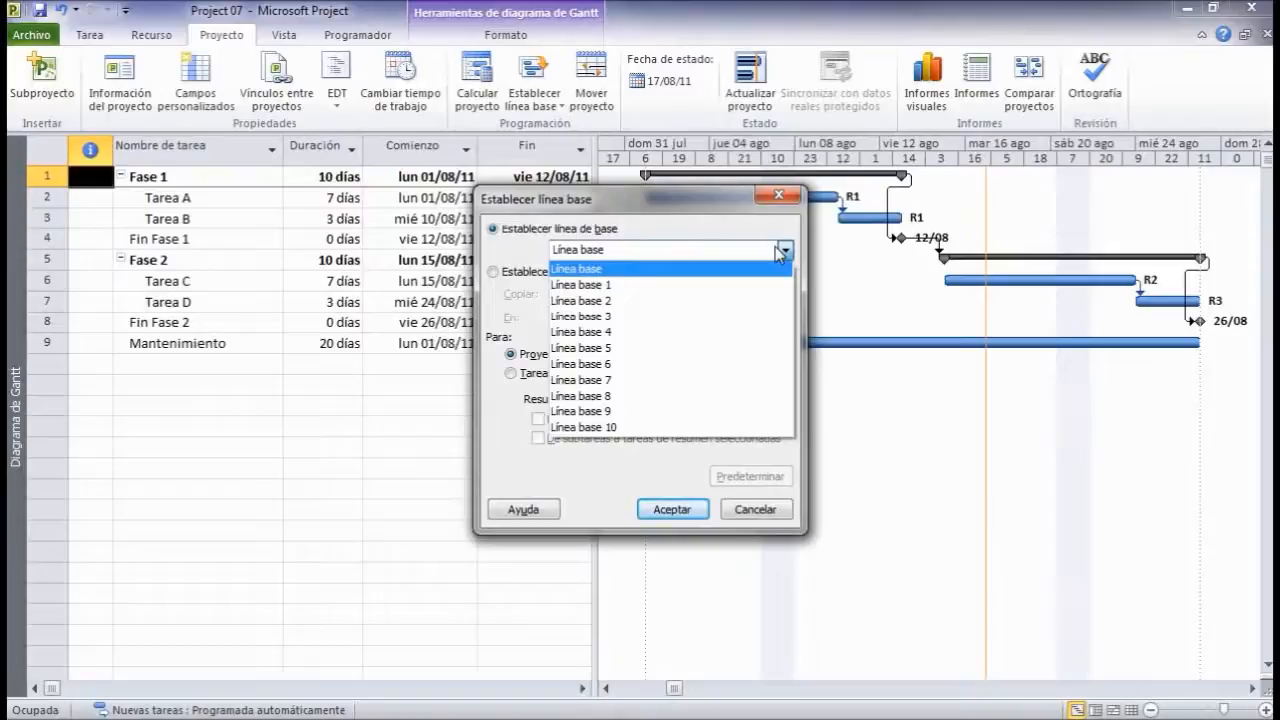
left_click(778, 249)
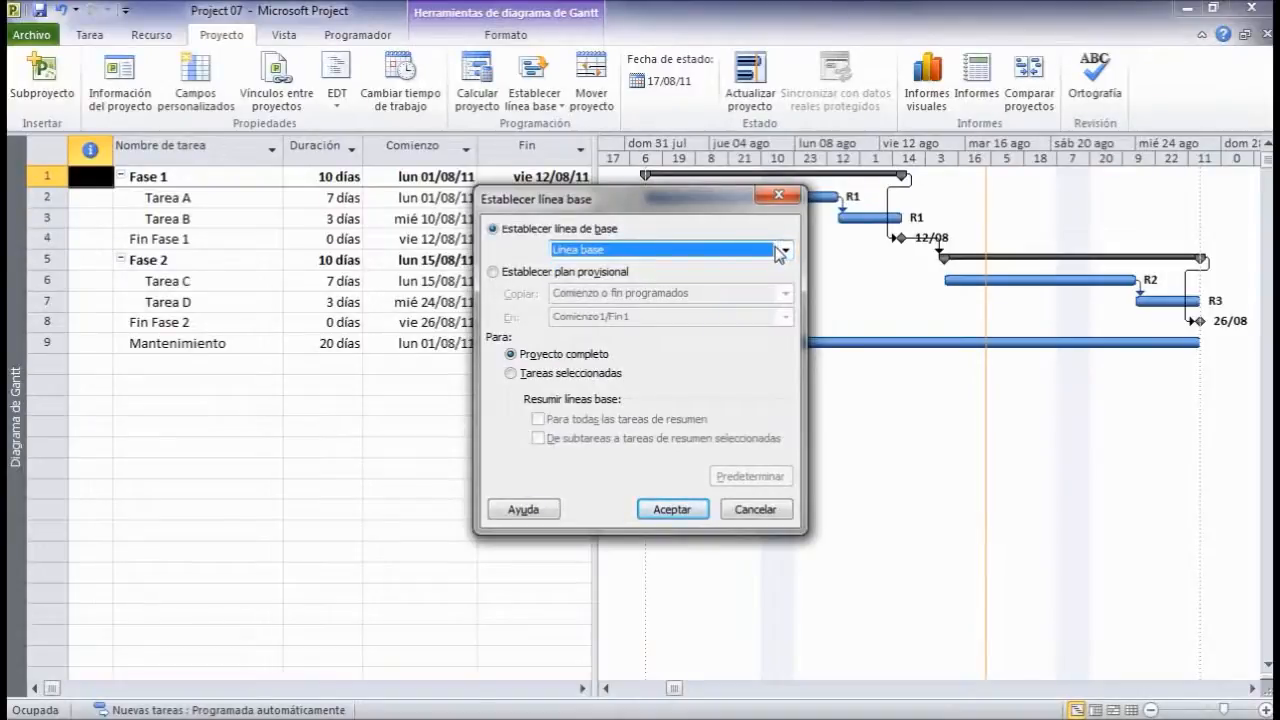
left_click(684, 509)
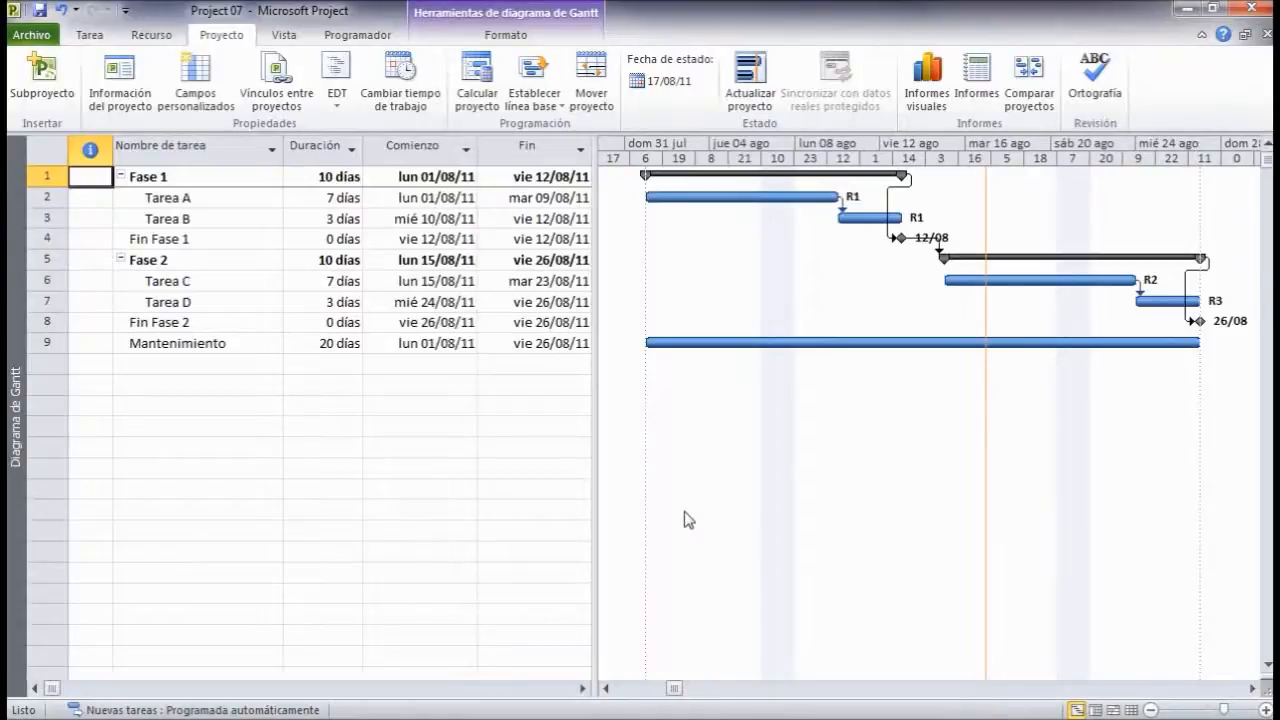
Switch to the Gantt de seguimiento view and show the chart from the project's start on 1 August.
left_click(89, 38)
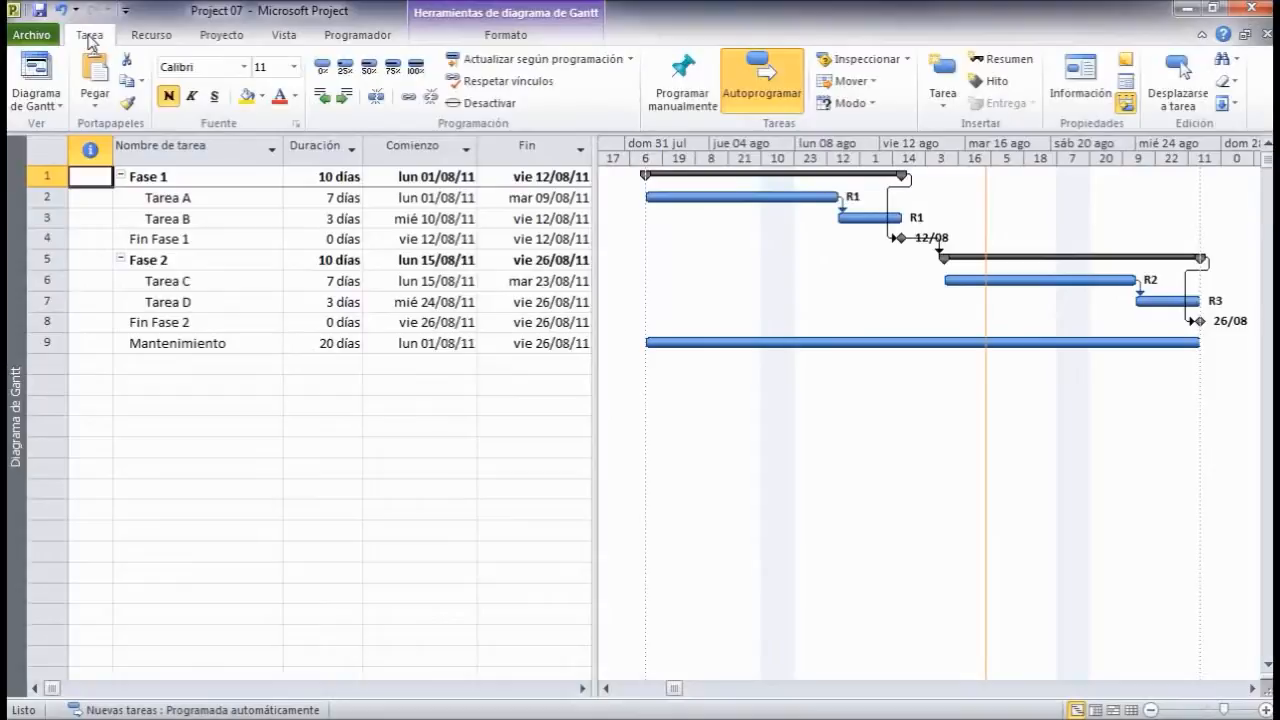
left_click(63, 108)
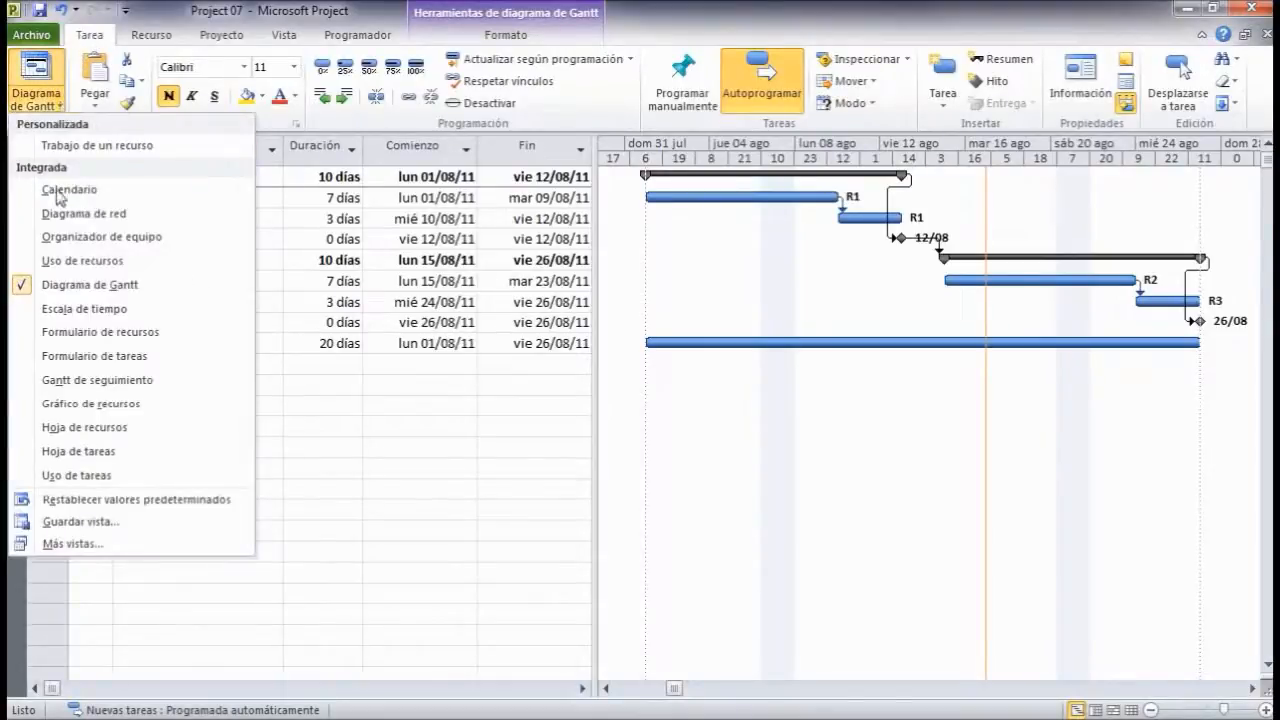
left_click(55, 380)
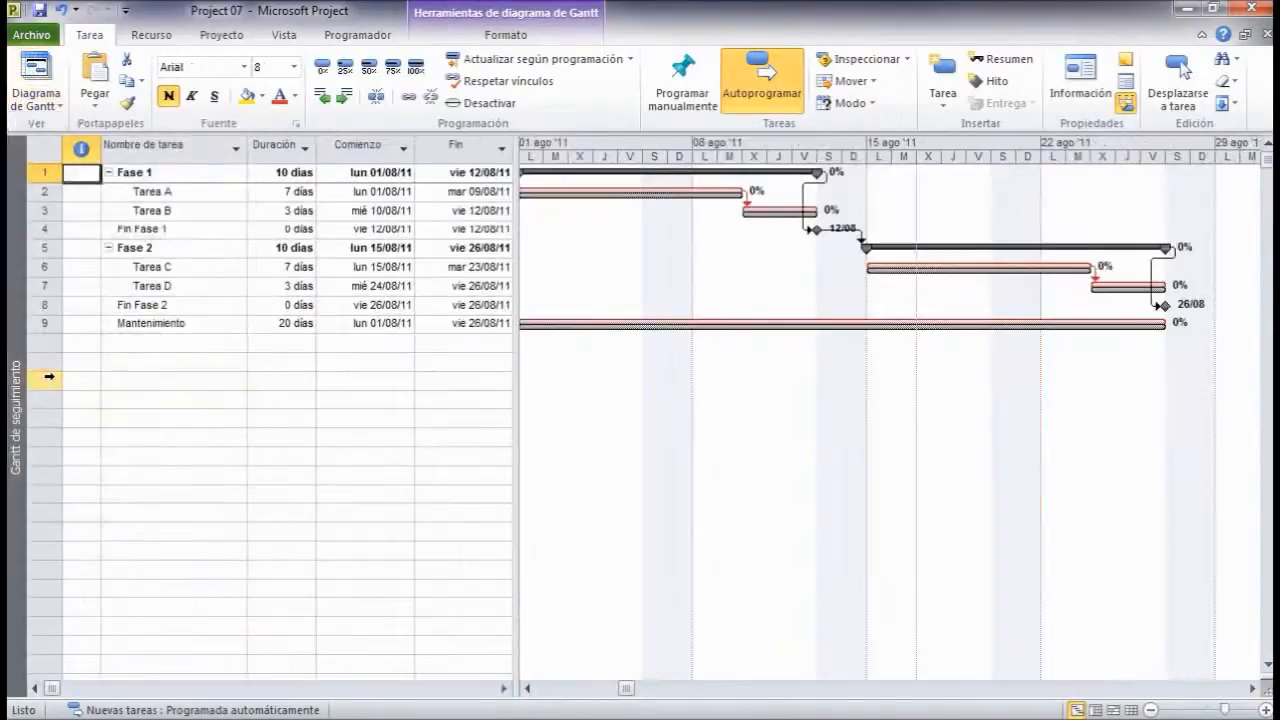
left_click(530, 689)
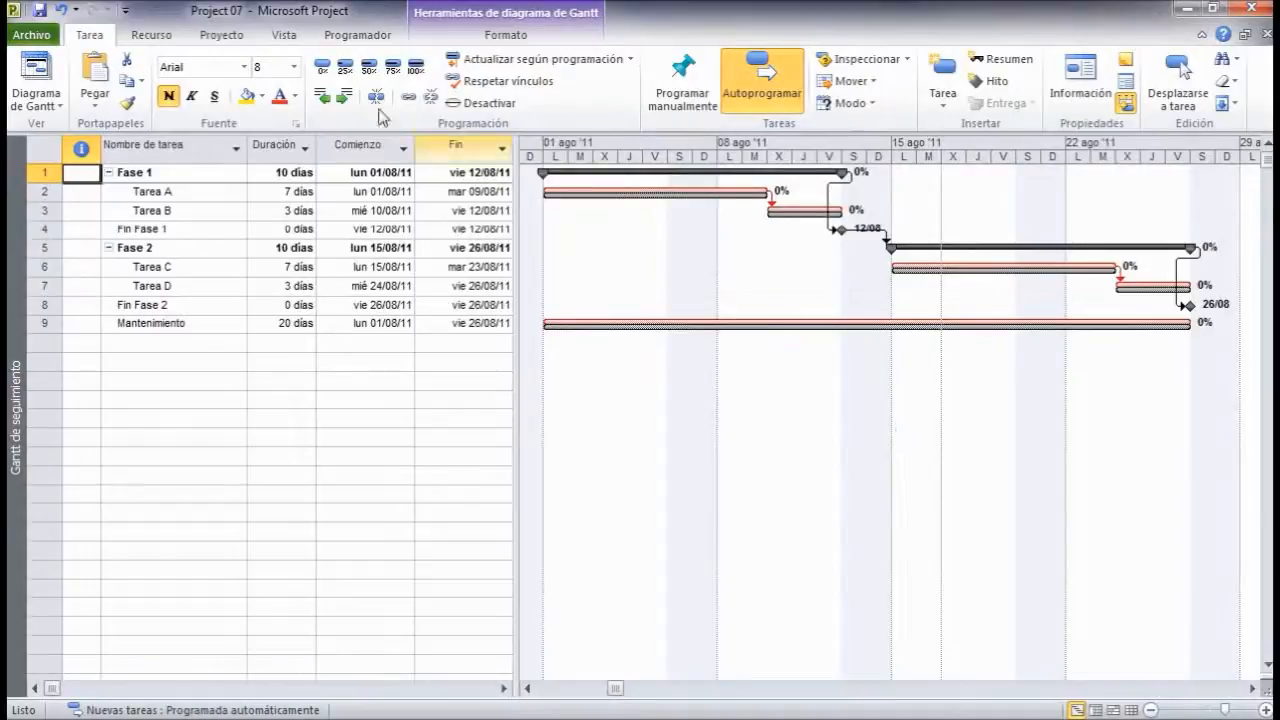
Display the Trabajo table to review planned, baseline and remaining work for each task.
left_click(280, 40)
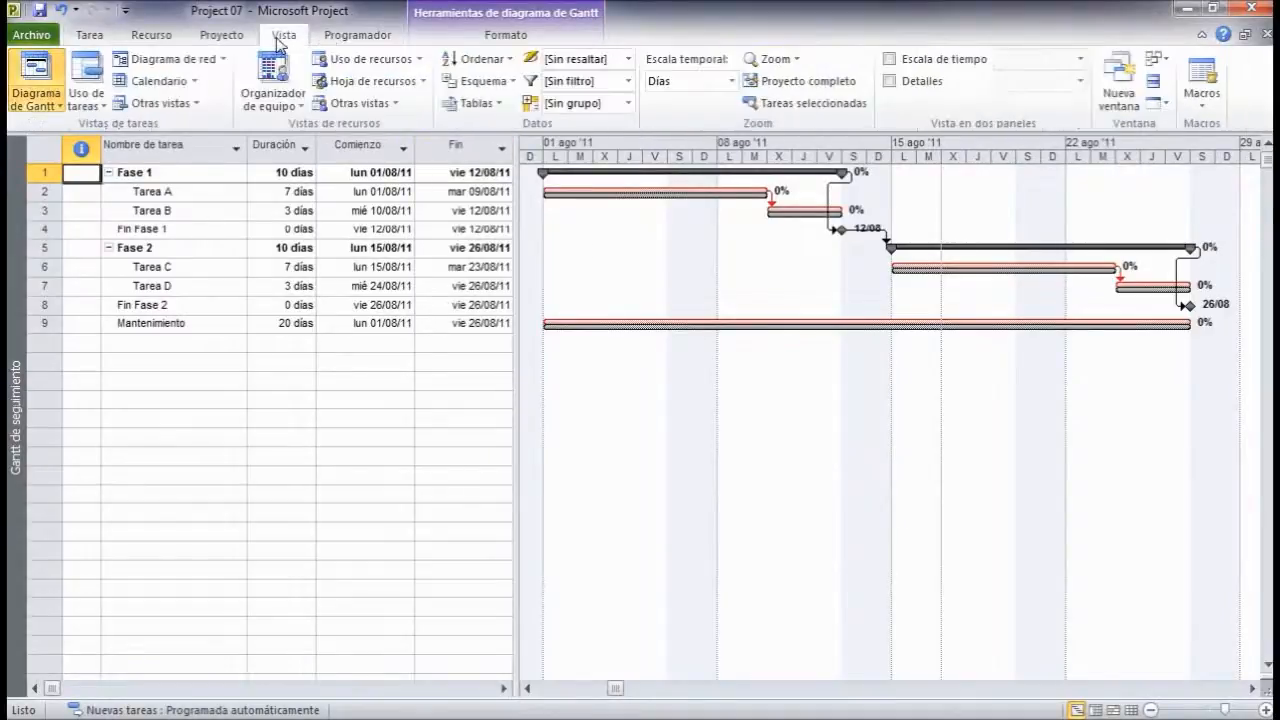
left_click(499, 104)
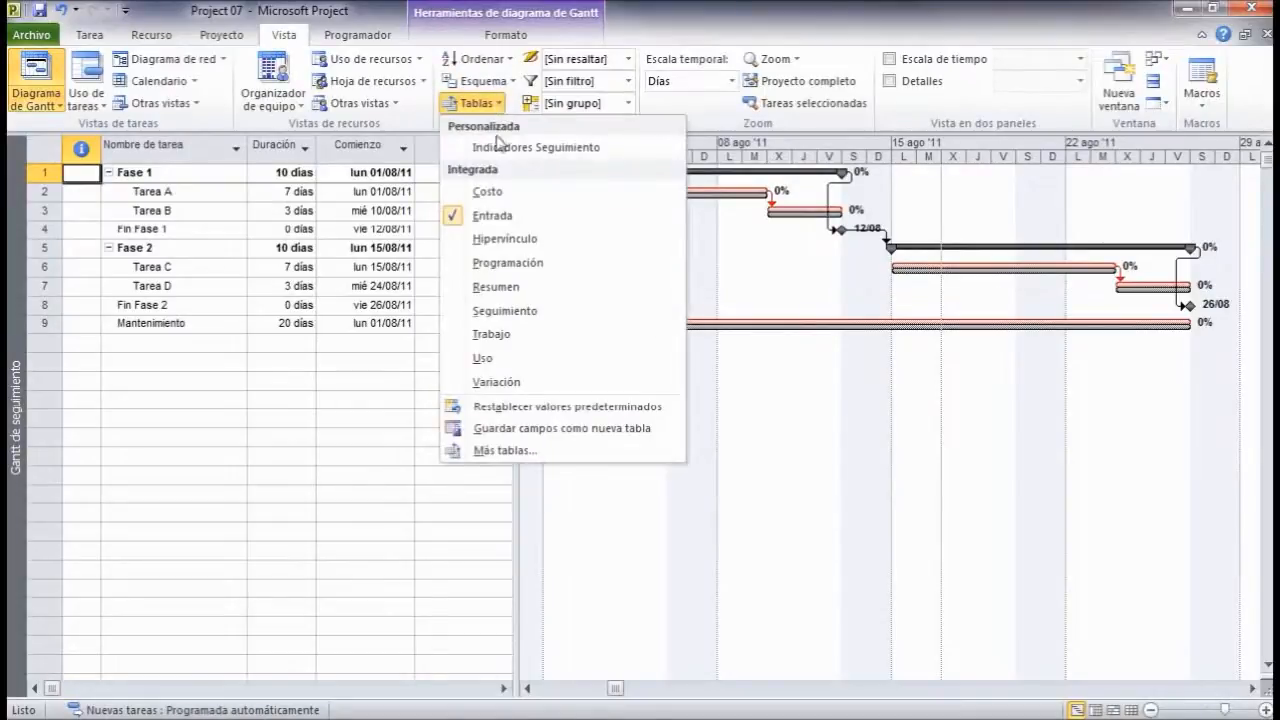
left_click(481, 334)
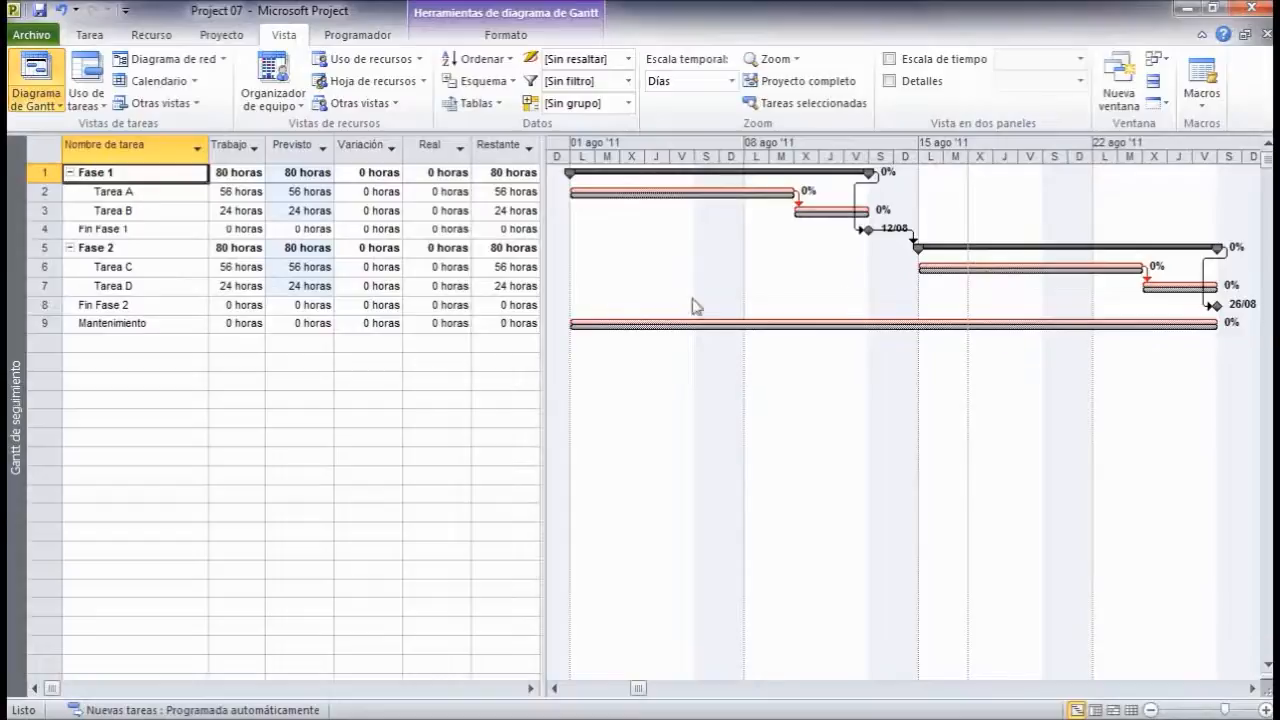
Return to the Entrada table and set Tarea B's duration to 5 days.
right_click(42, 150)
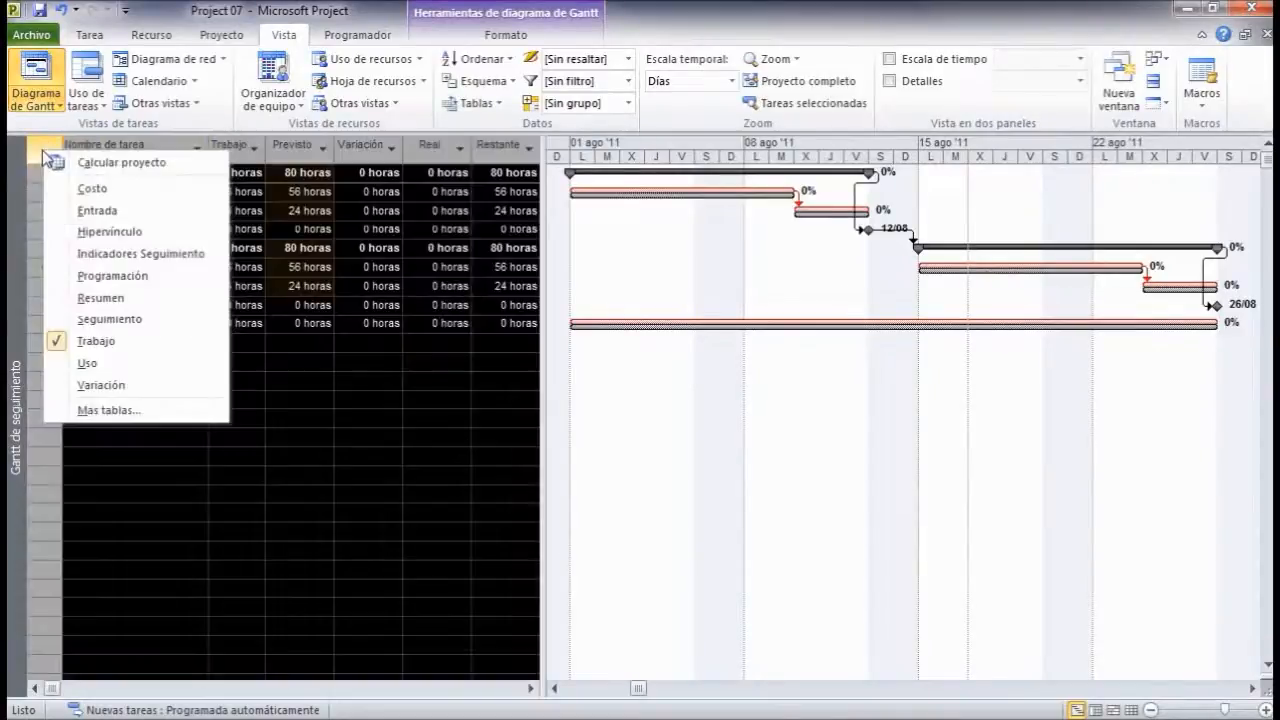
left_click(92, 208)
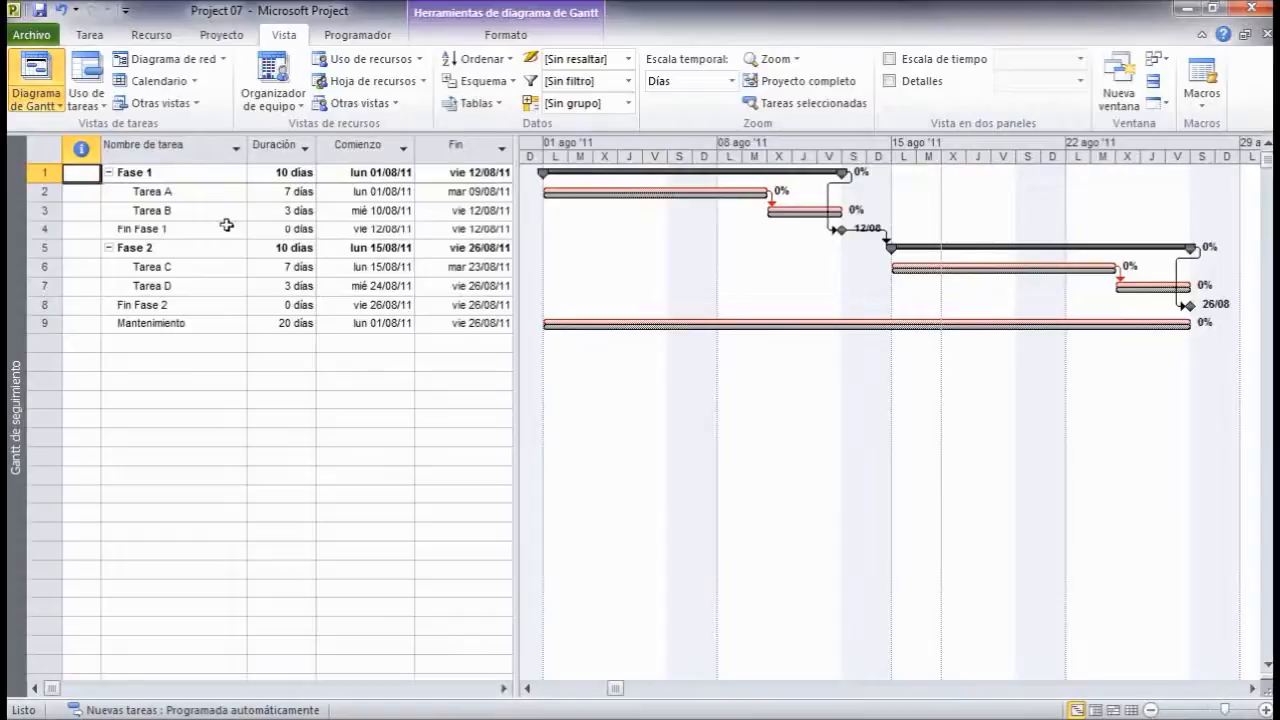
left_click(288, 211)
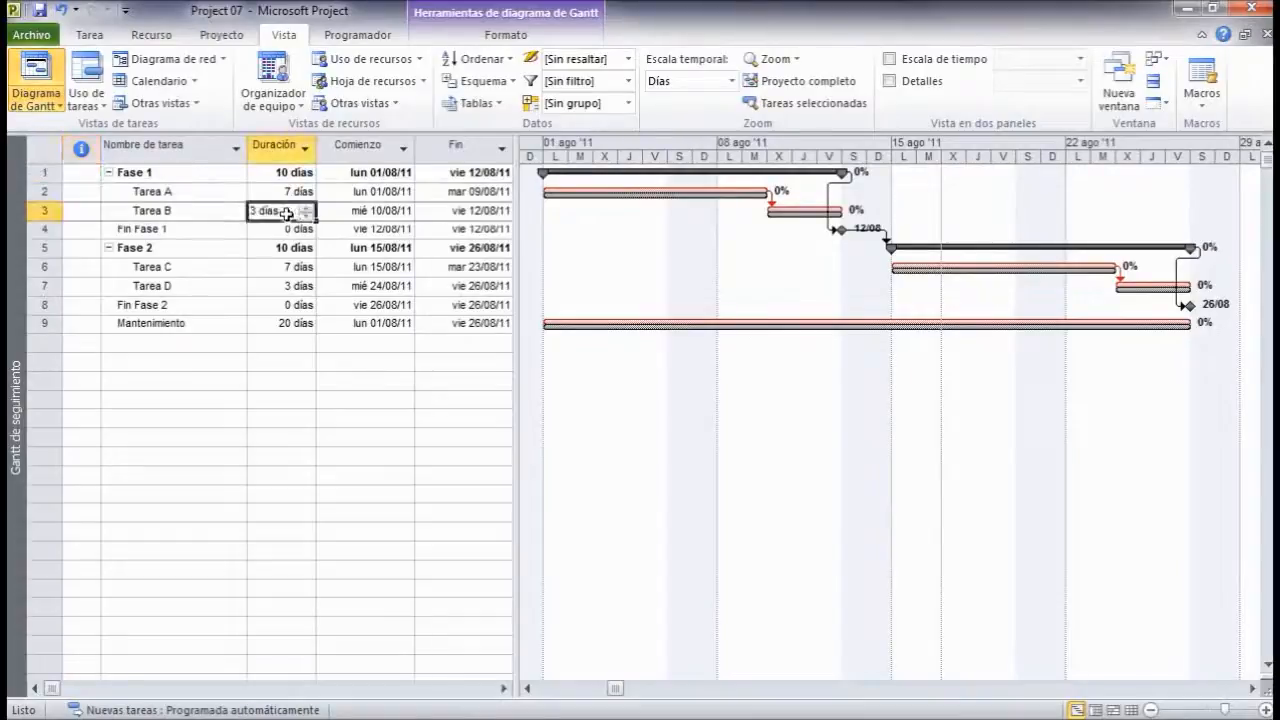
type("5")
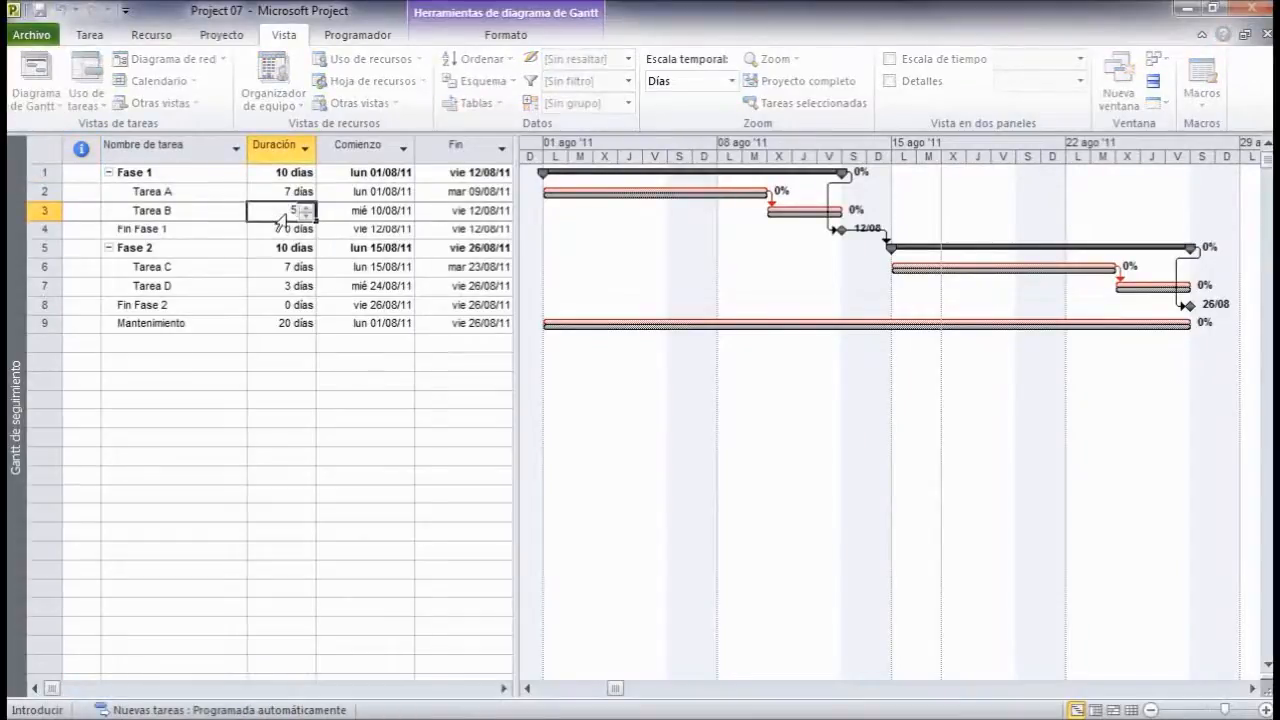
key("Return")
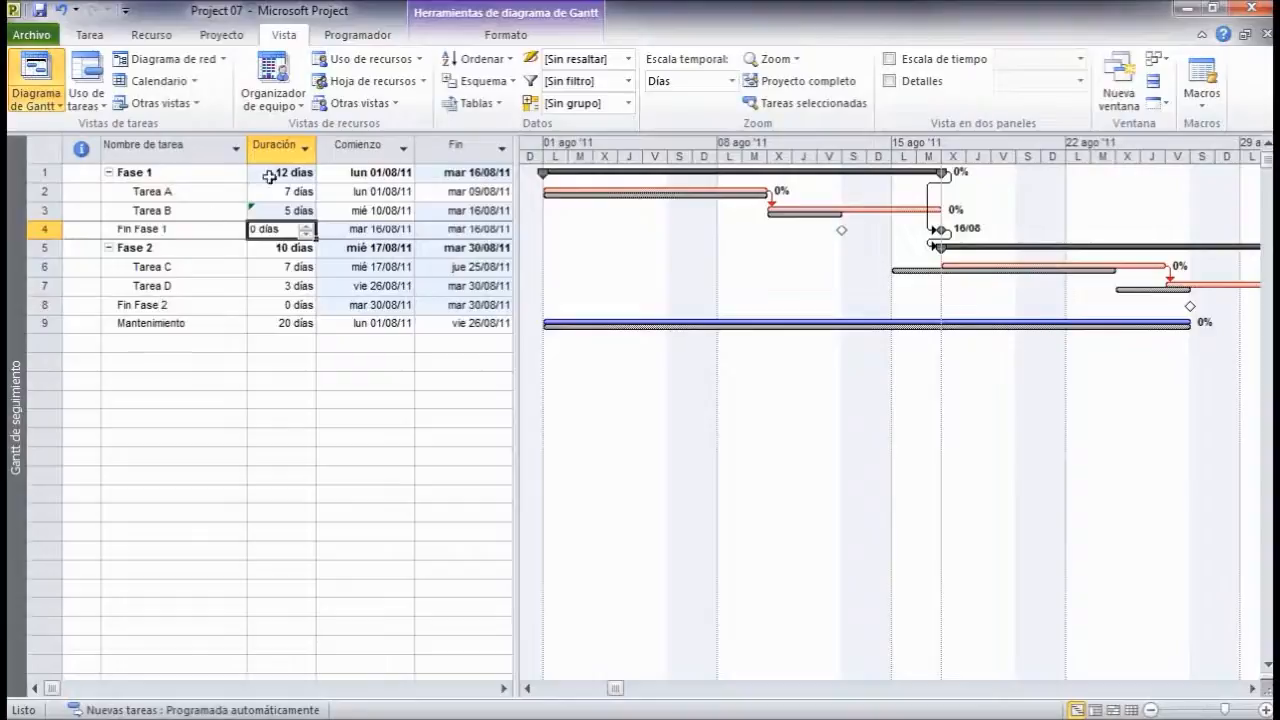
Show the Trabajo table again and check Tarea B's baseline work against its current work.
left_click(497, 104)
left_click(489, 334)
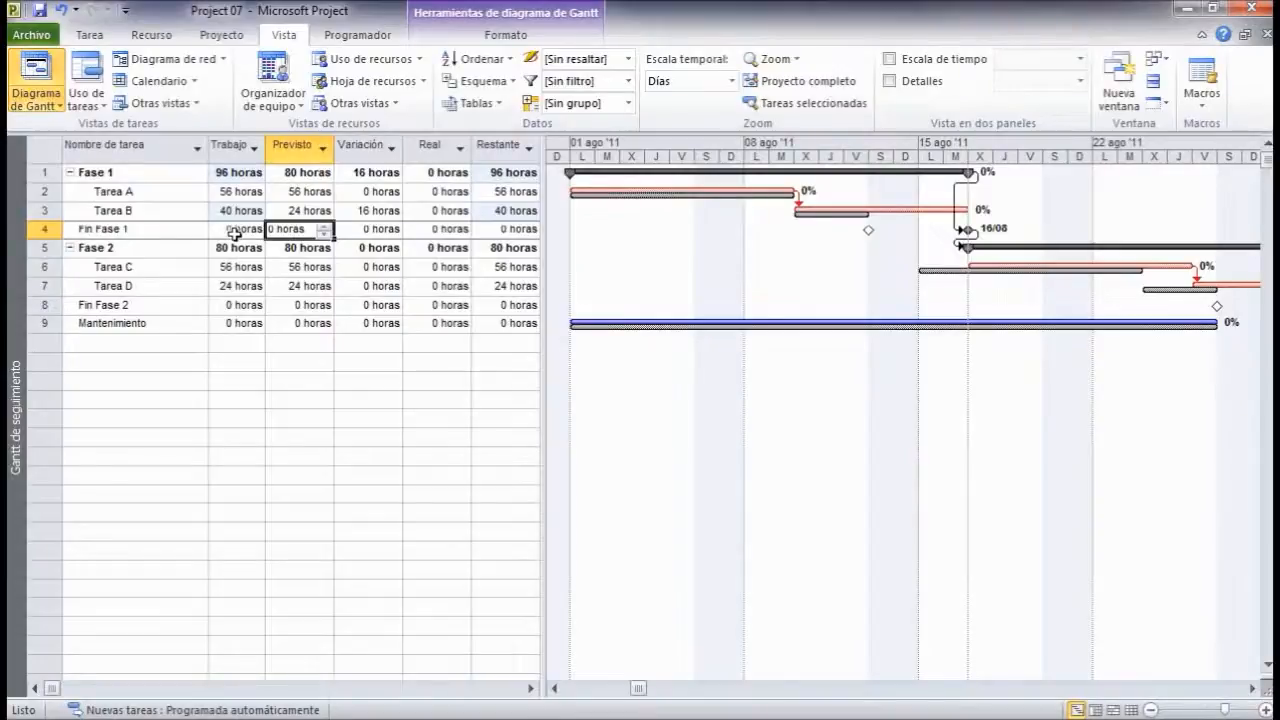
left_click(305, 212)
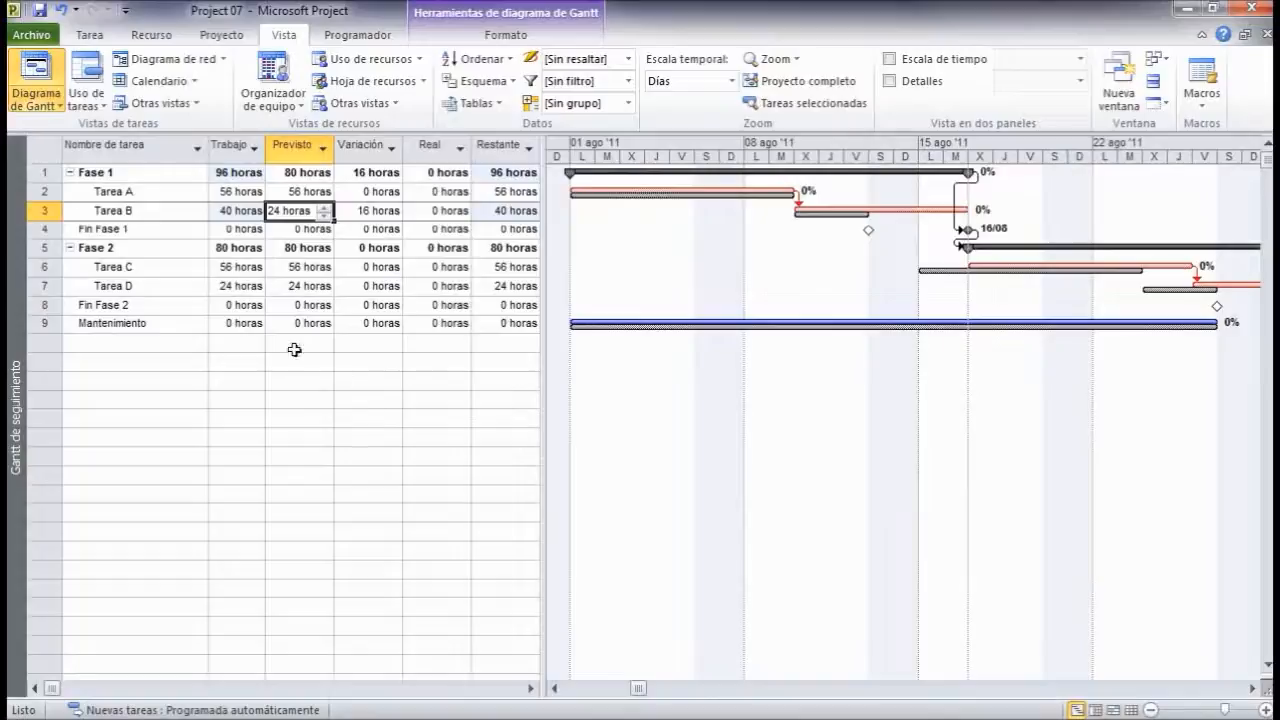
Display the Costo table and widen the table area to review the cost variation column.
mouse_move(47, 147)
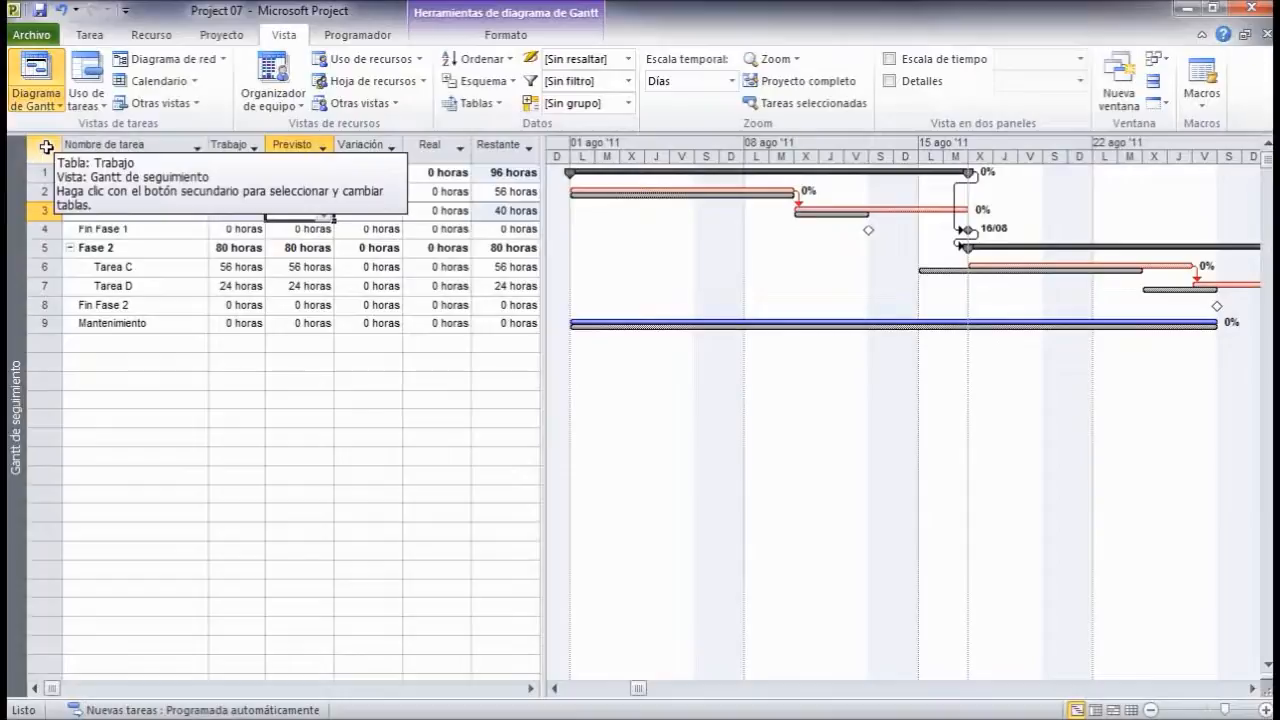
right_click(47, 147)
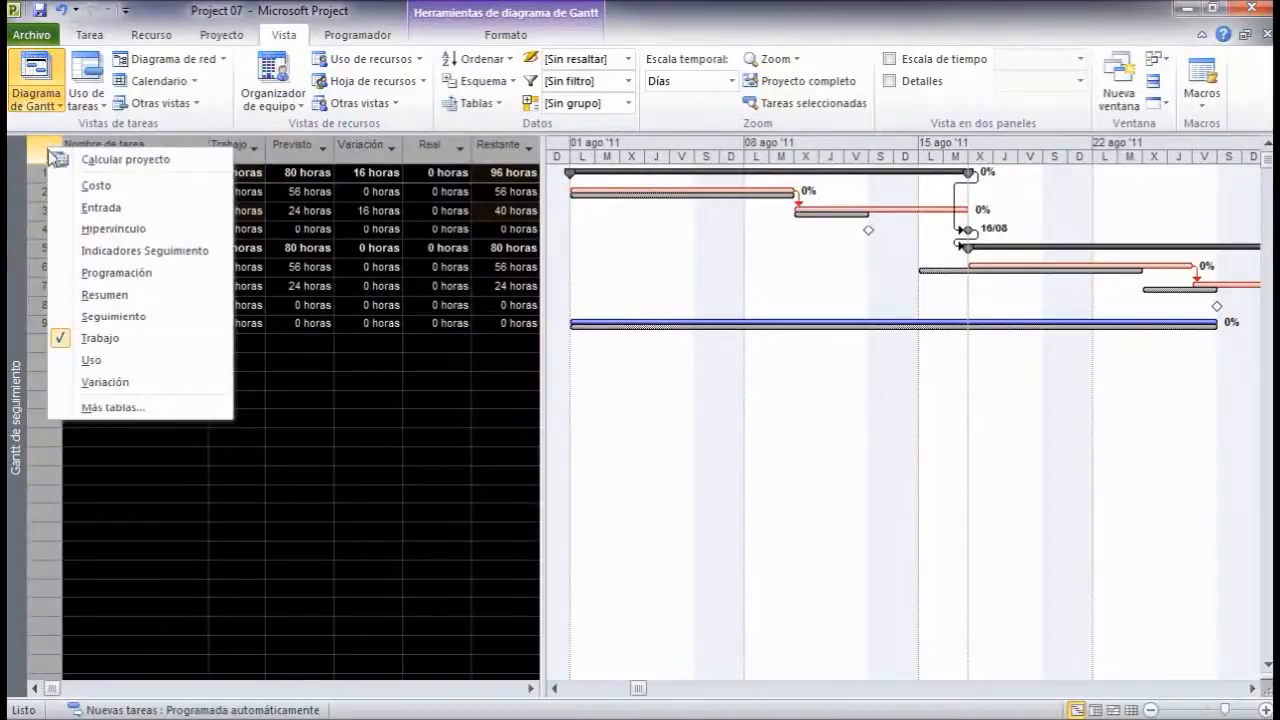
left_click(96, 186)
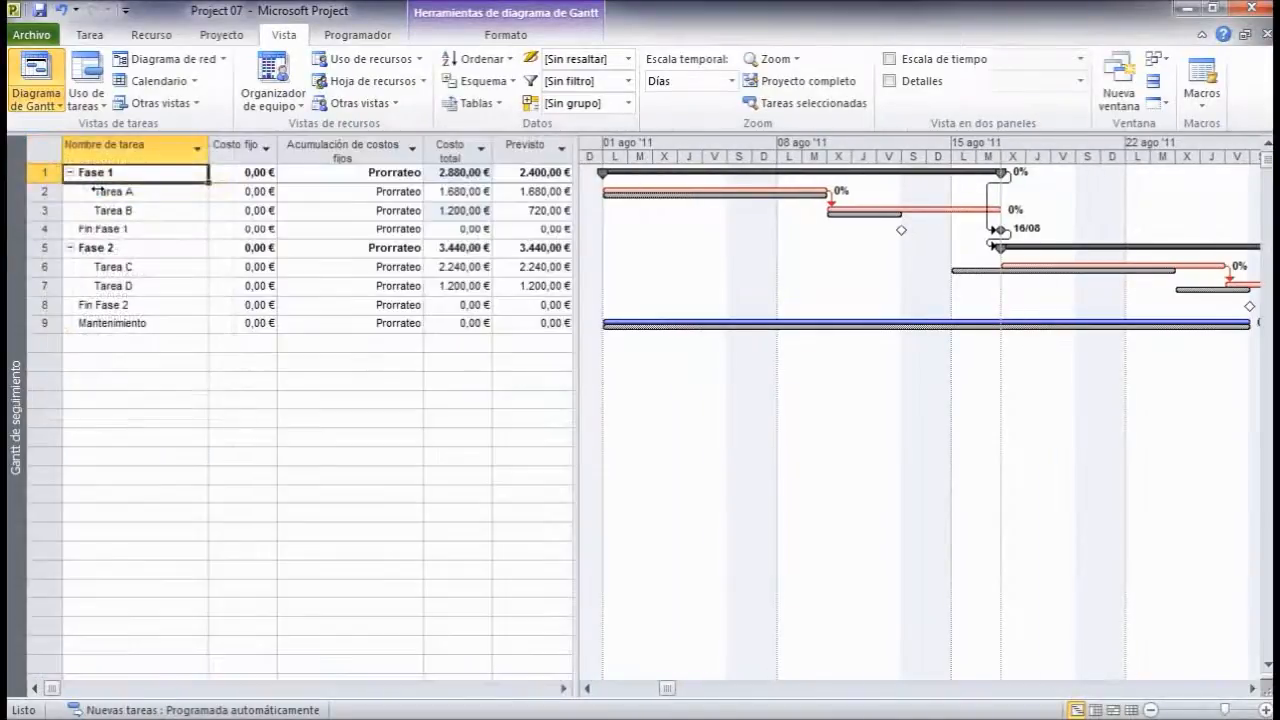
left_click_drag(575, 302, 703, 302)
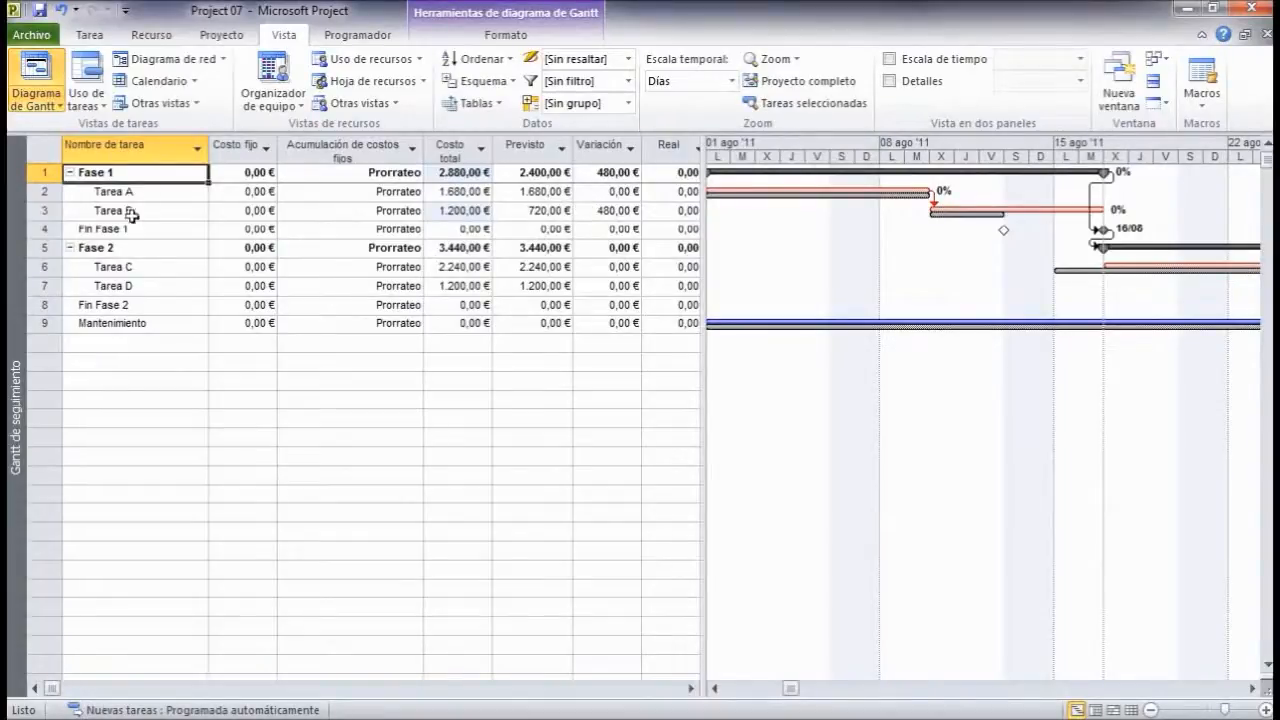
Display the Variación table, expose its Var. fin column to review date variances, and narrow the table area again.
right_click(51, 152)
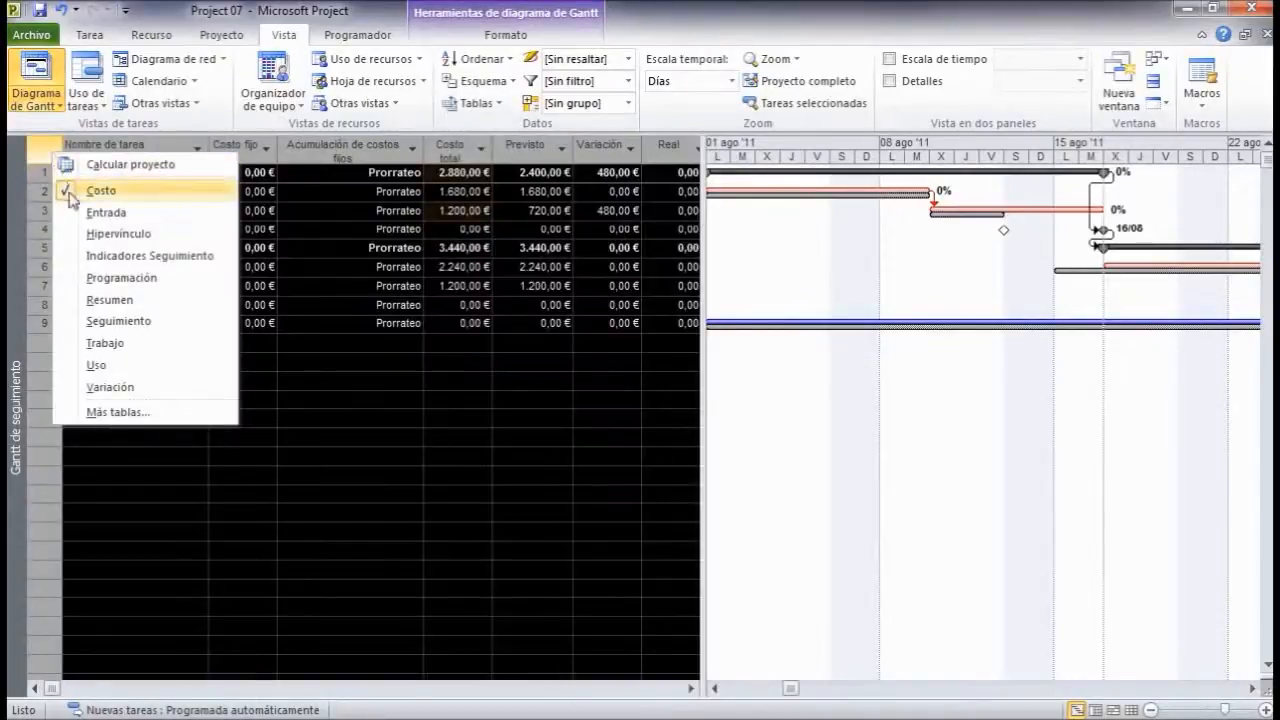
left_click(112, 388)
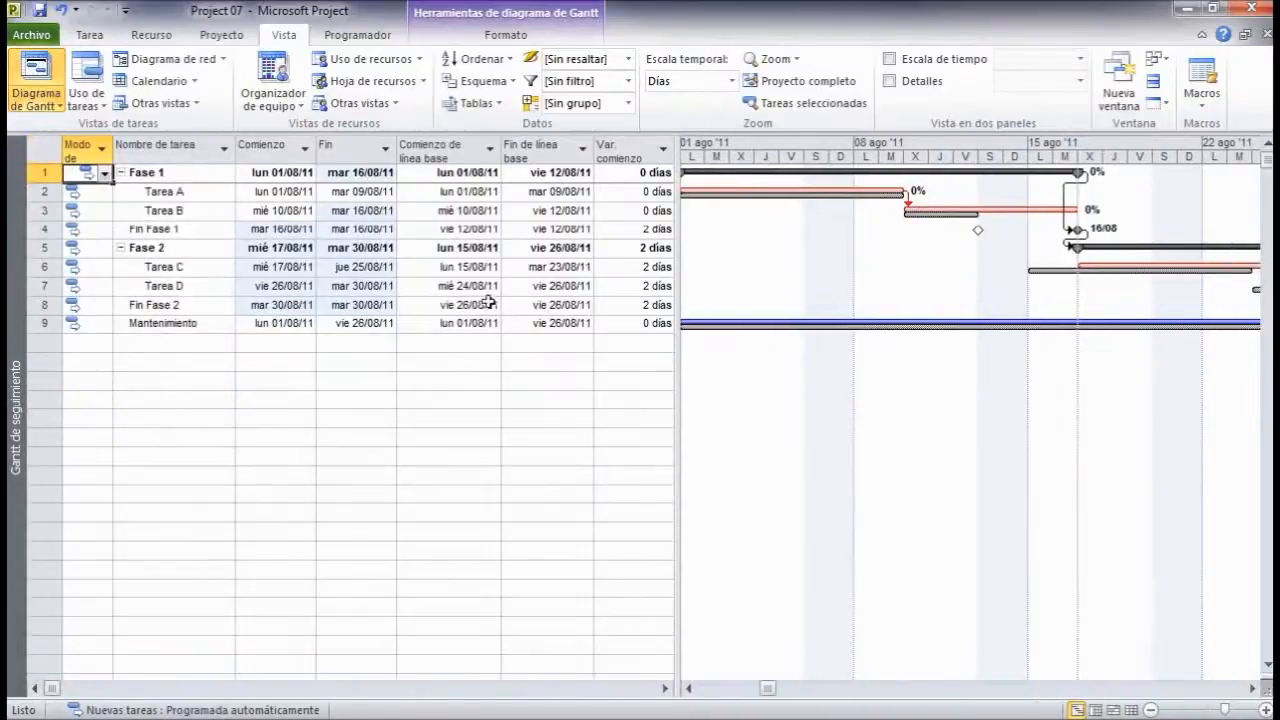
left_click_drag(678, 479, 919, 479)
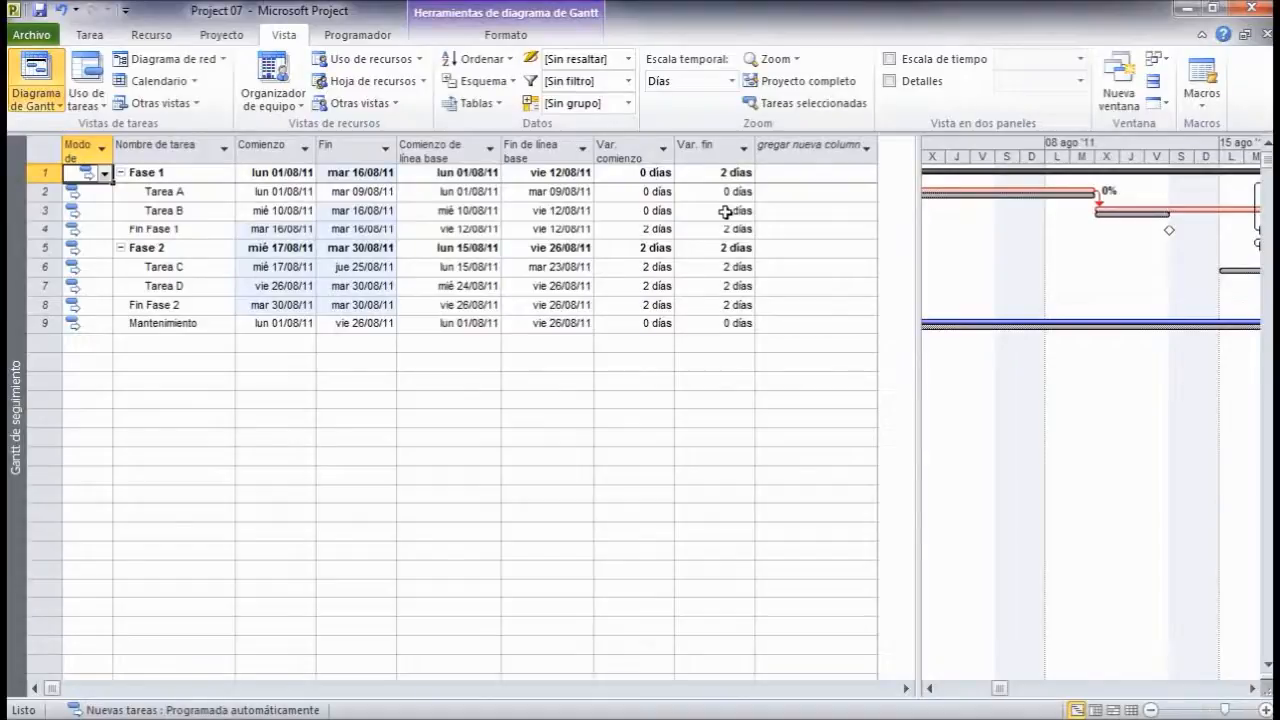
left_click_drag(912, 404, 503, 410)
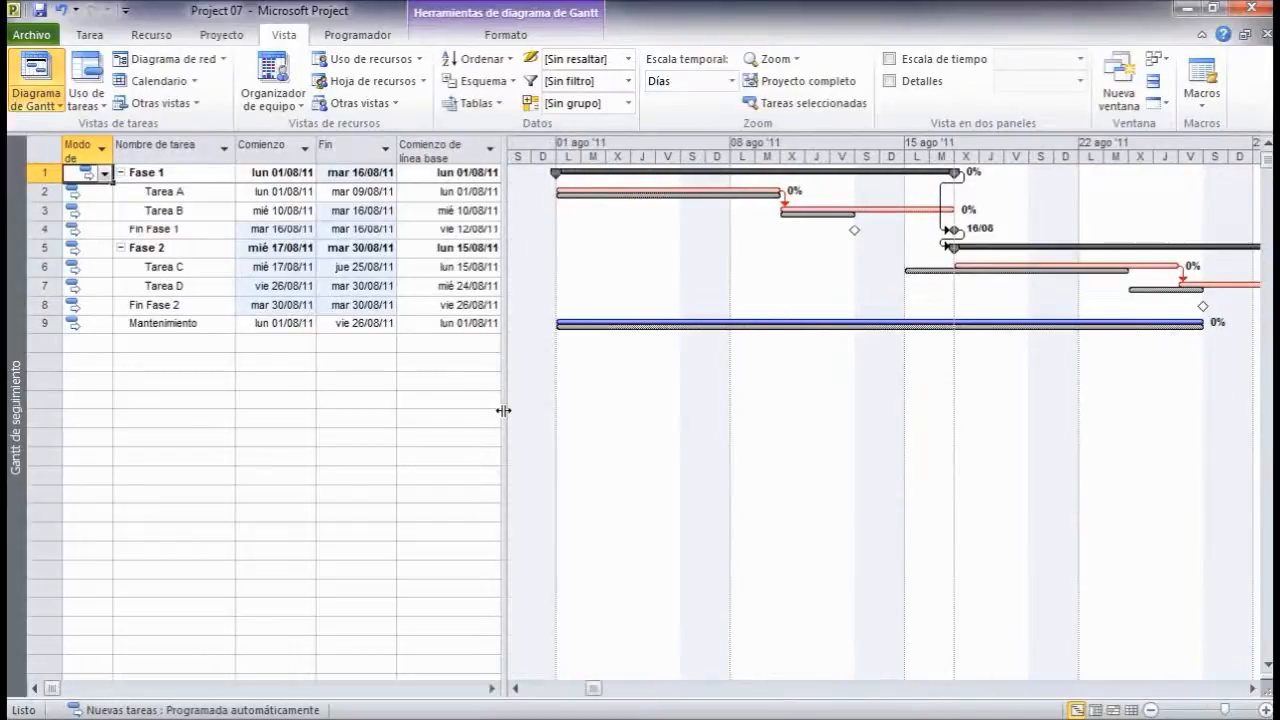
Review the project statistics from the project information, comparing current and baseline dates, duration, work and cost, and close them.
left_click(242, 37)
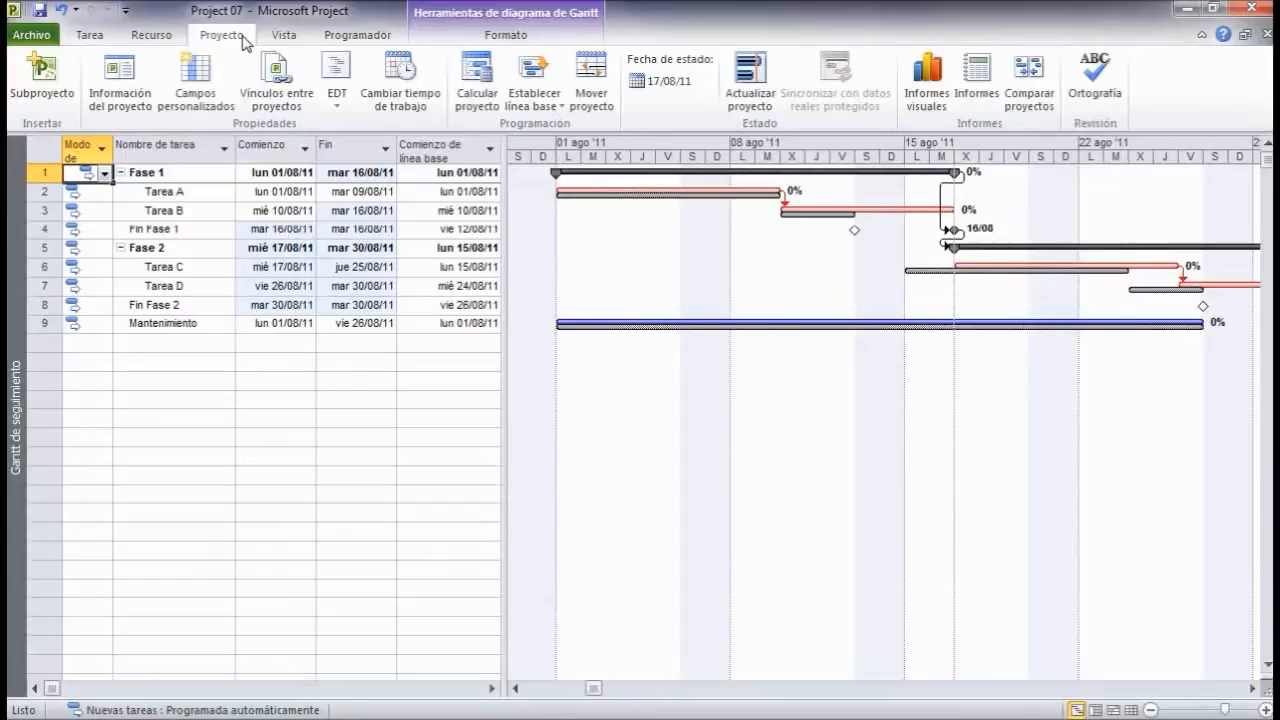
left_click(122, 98)
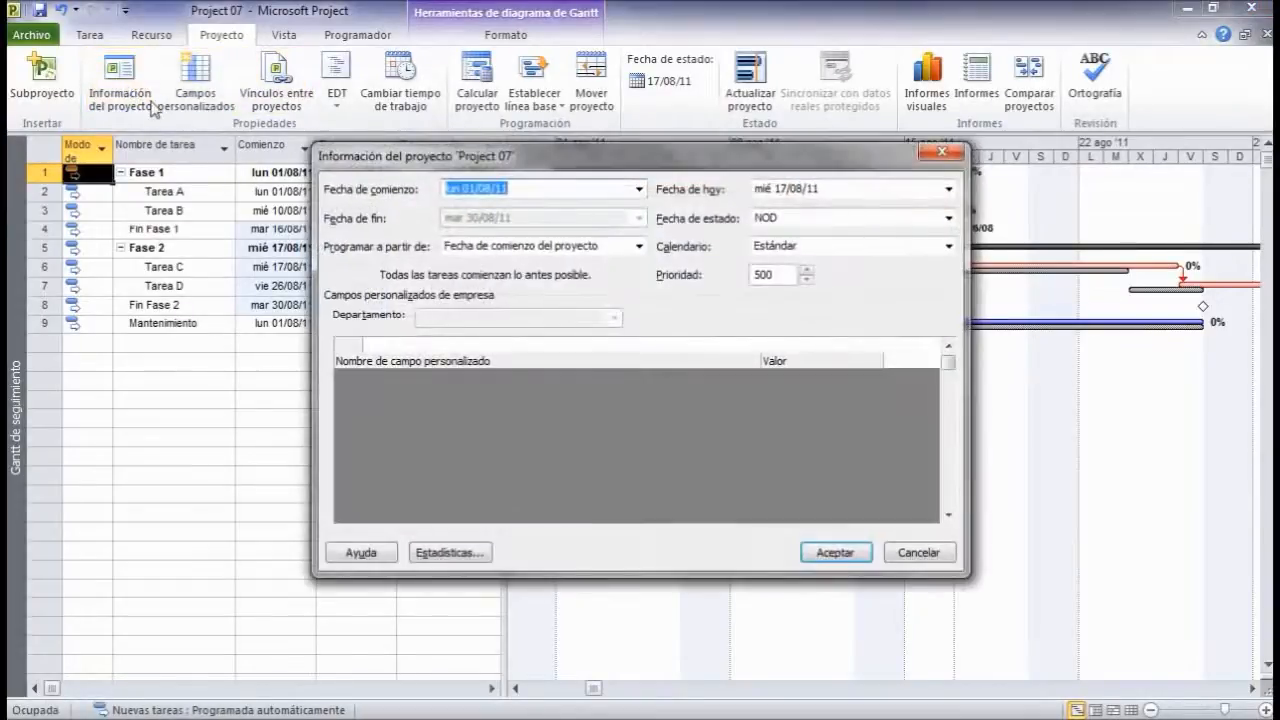
left_click(468, 558)
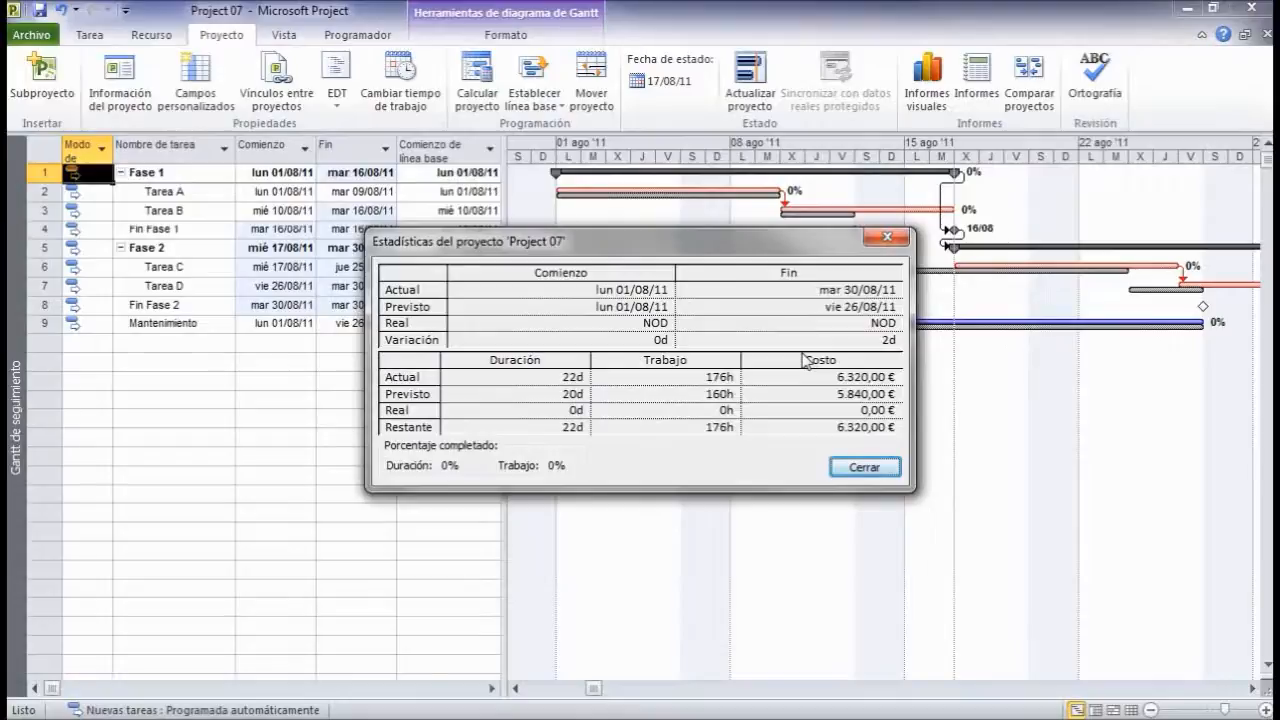
left_click(864, 467)
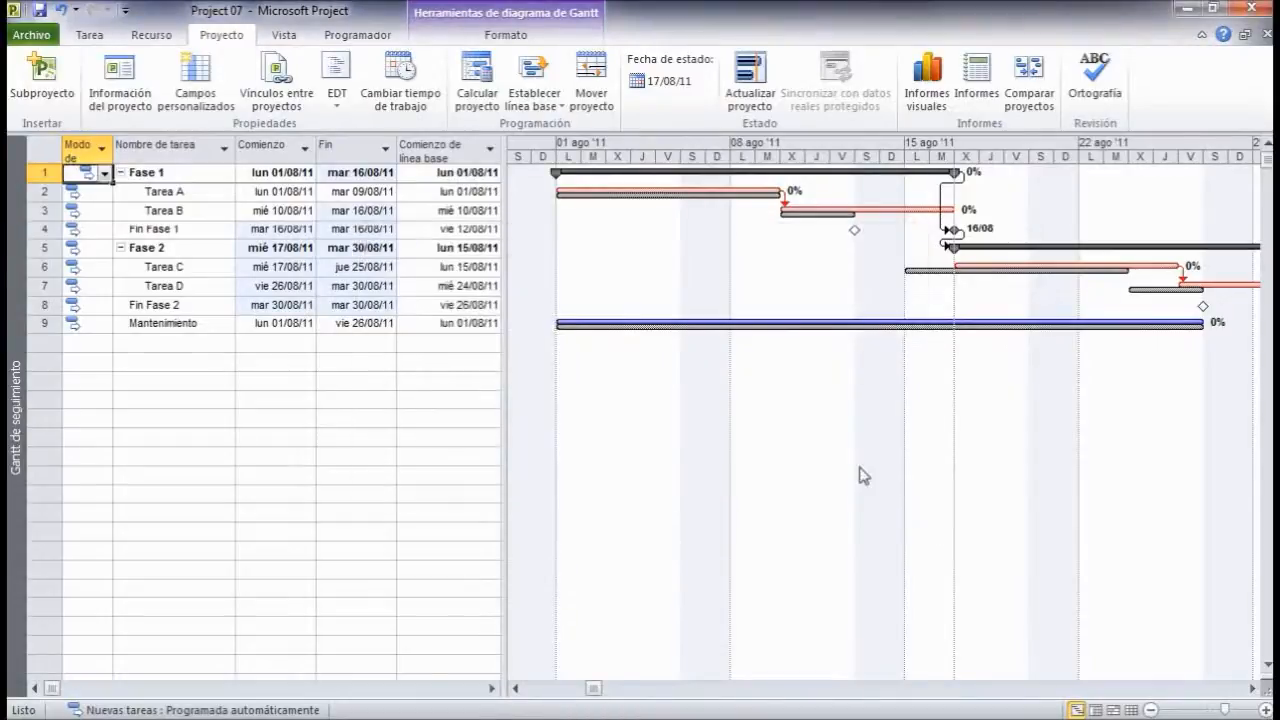
Switch to the Hoja de recursos view to list the project's resources.
left_click(99, 42)
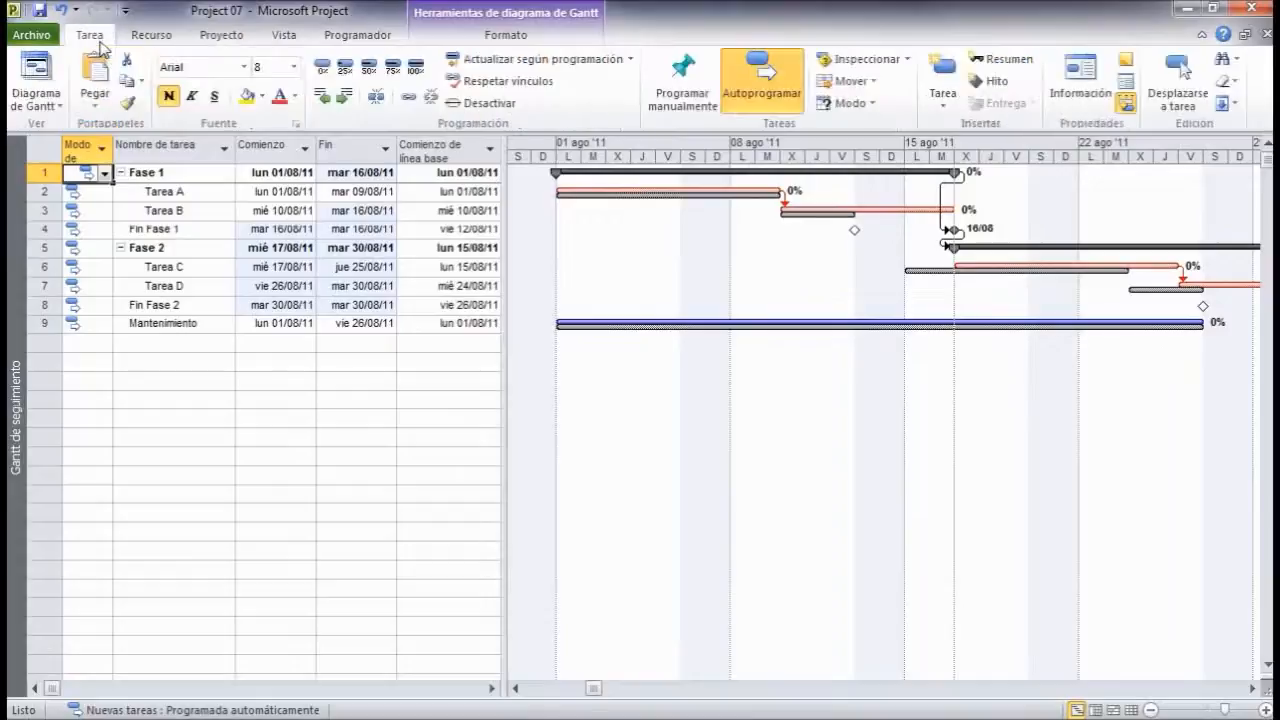
left_click(58, 104)
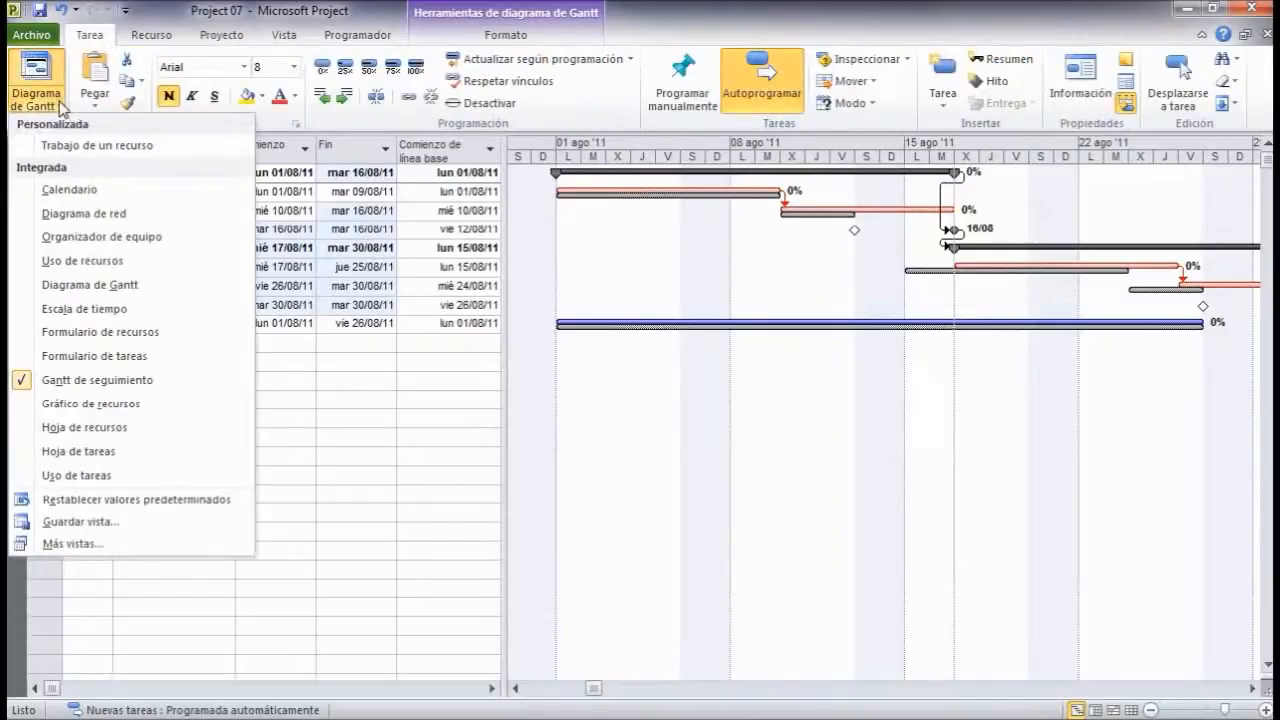
left_click(84, 427)
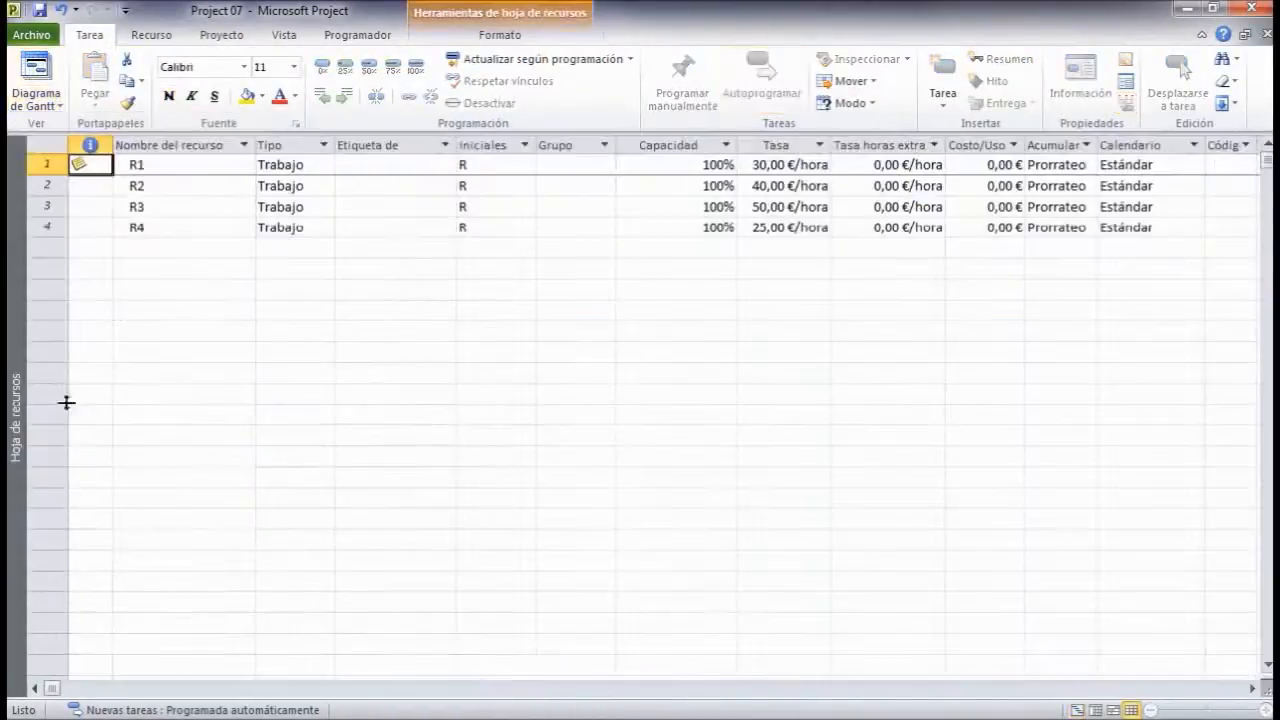
Display the Trabajo table in the resource sheet to review each resource's work variation, and return to the Gantt de seguimiento view.
right_click(46, 149)
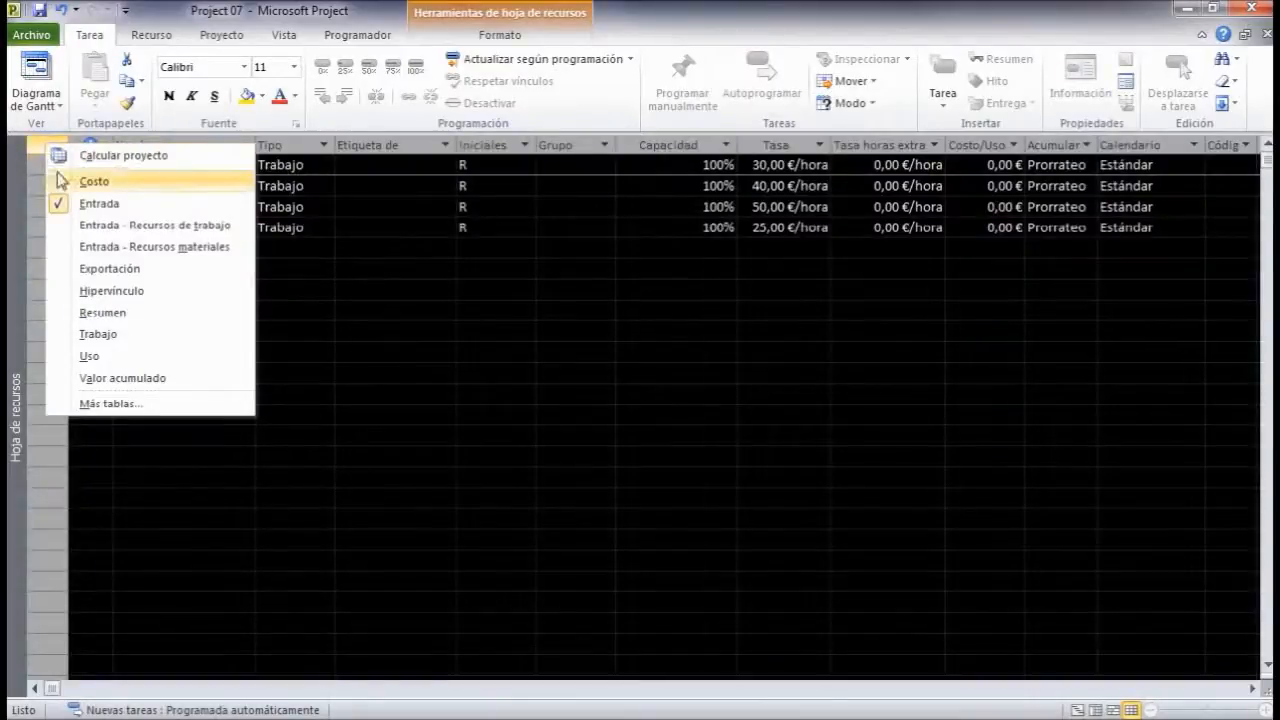
left_click(104, 334)
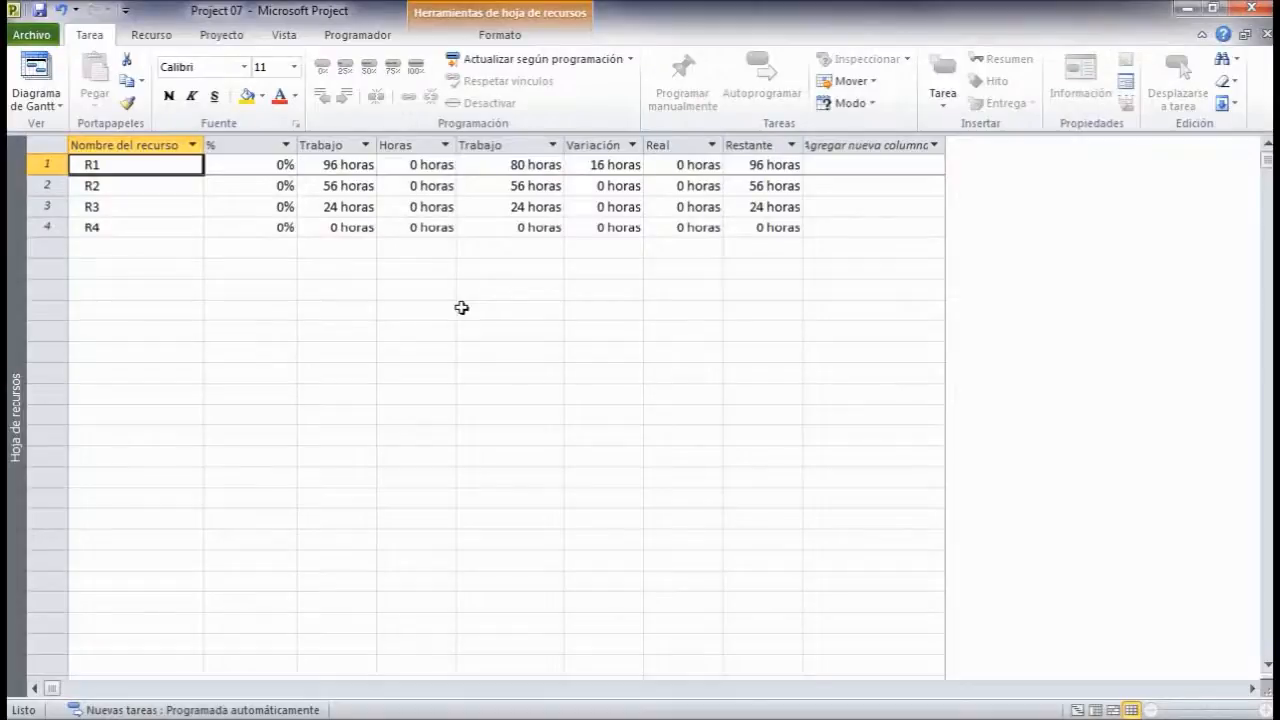
left_click(62, 106)
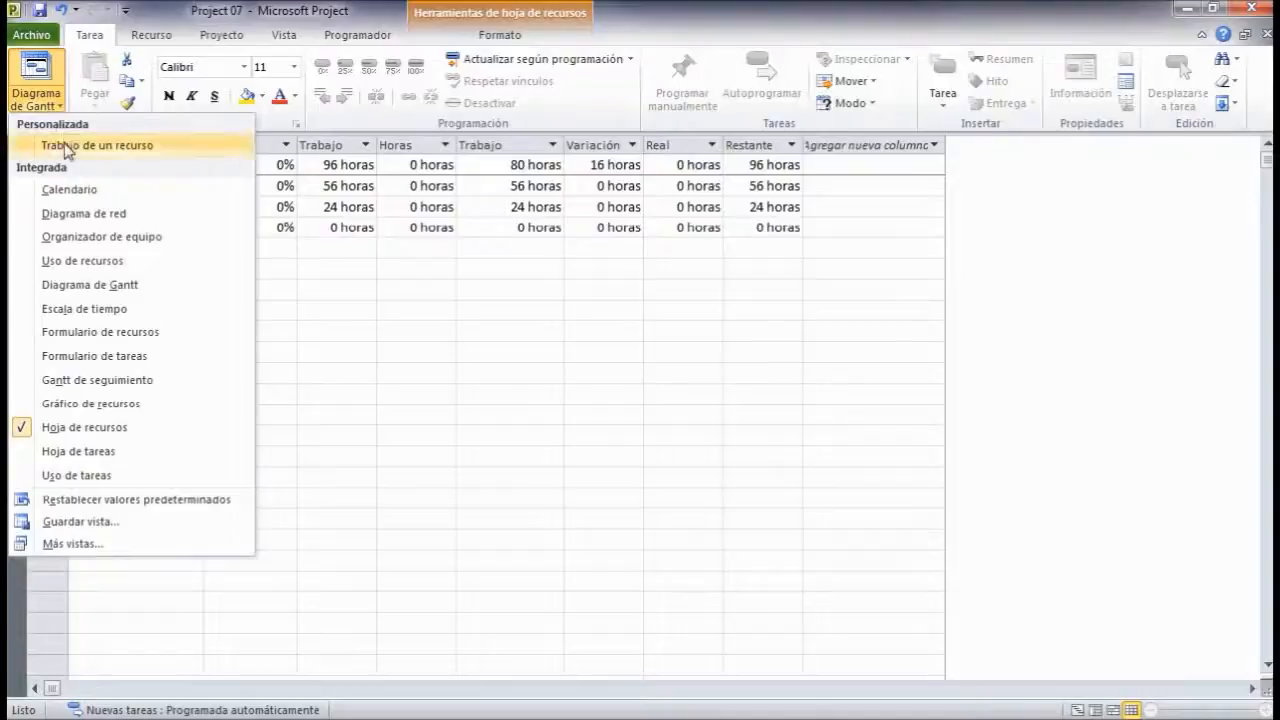
left_click(60, 382)
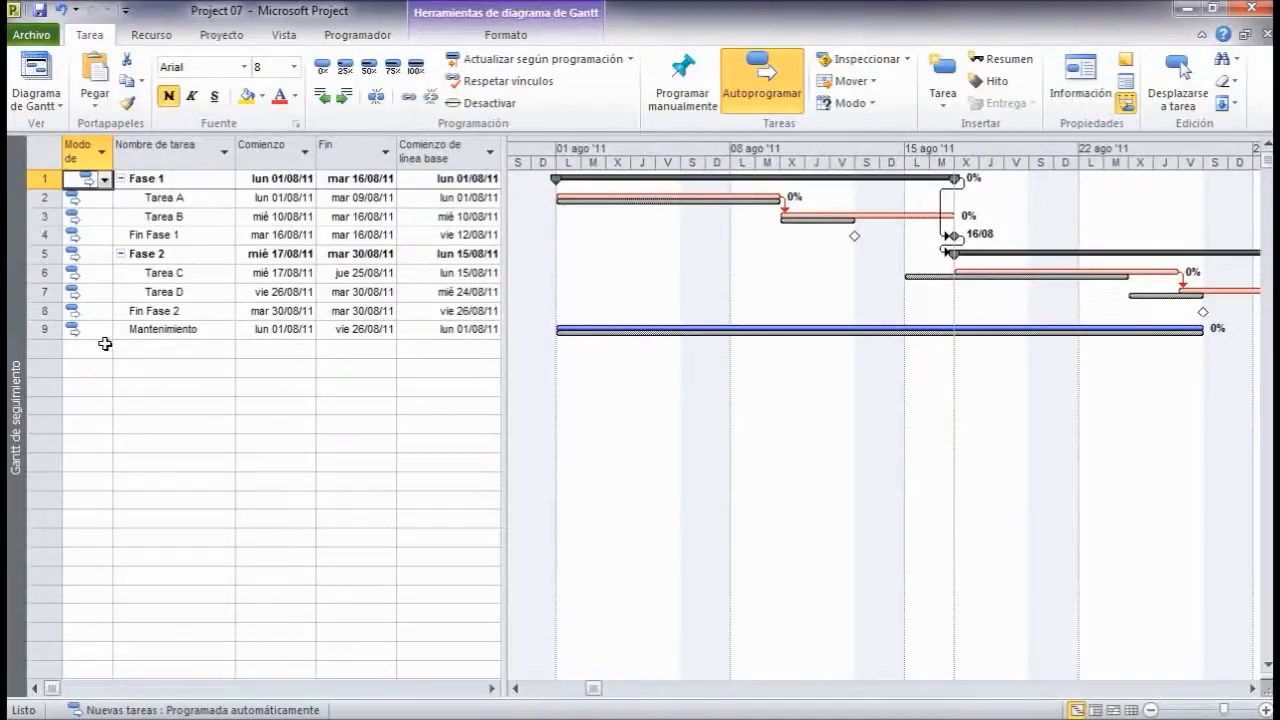
Clear the baseline plan for the complete project and display the Trabajo table to check the planned work and variation columns.
left_click(222, 35)
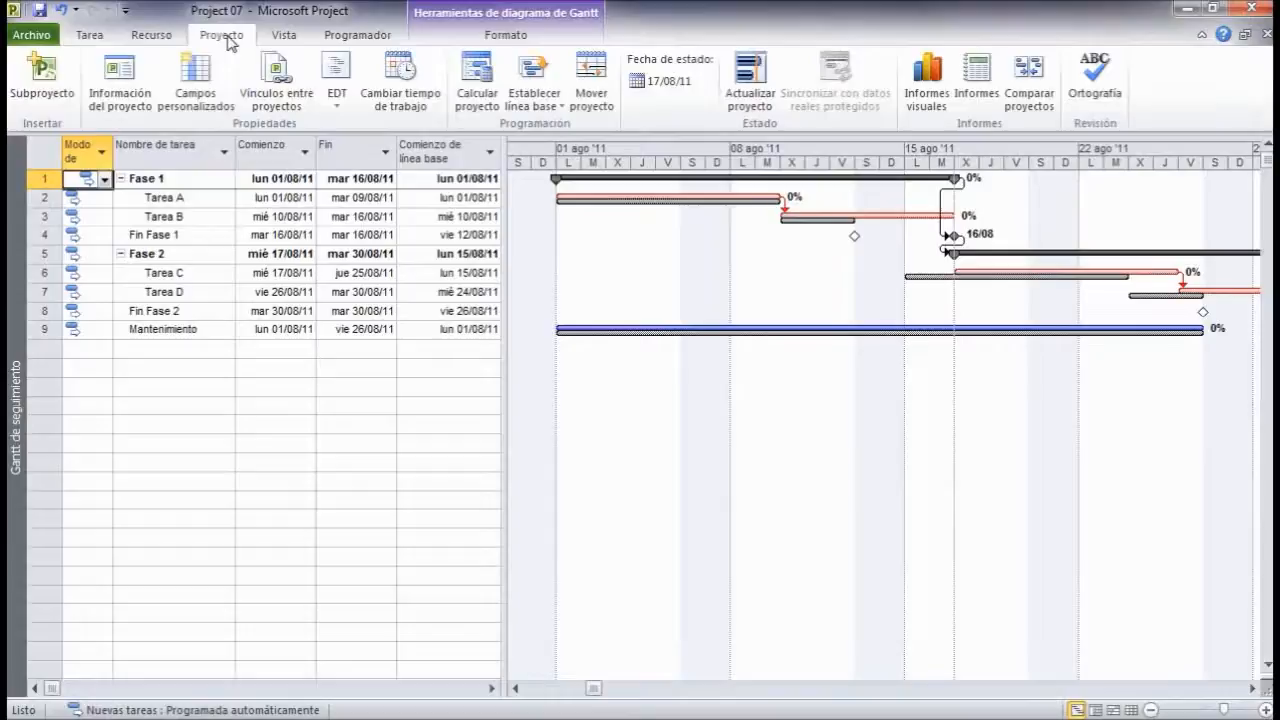
left_click(559, 107)
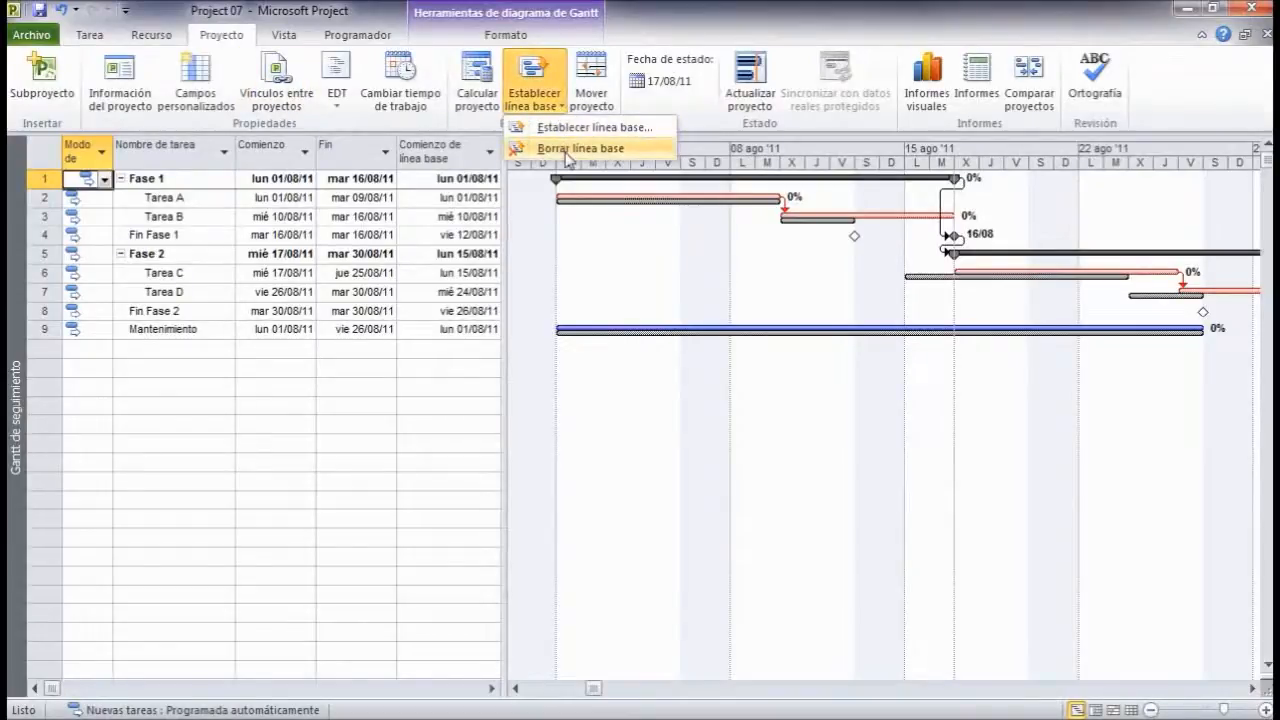
left_click(566, 150)
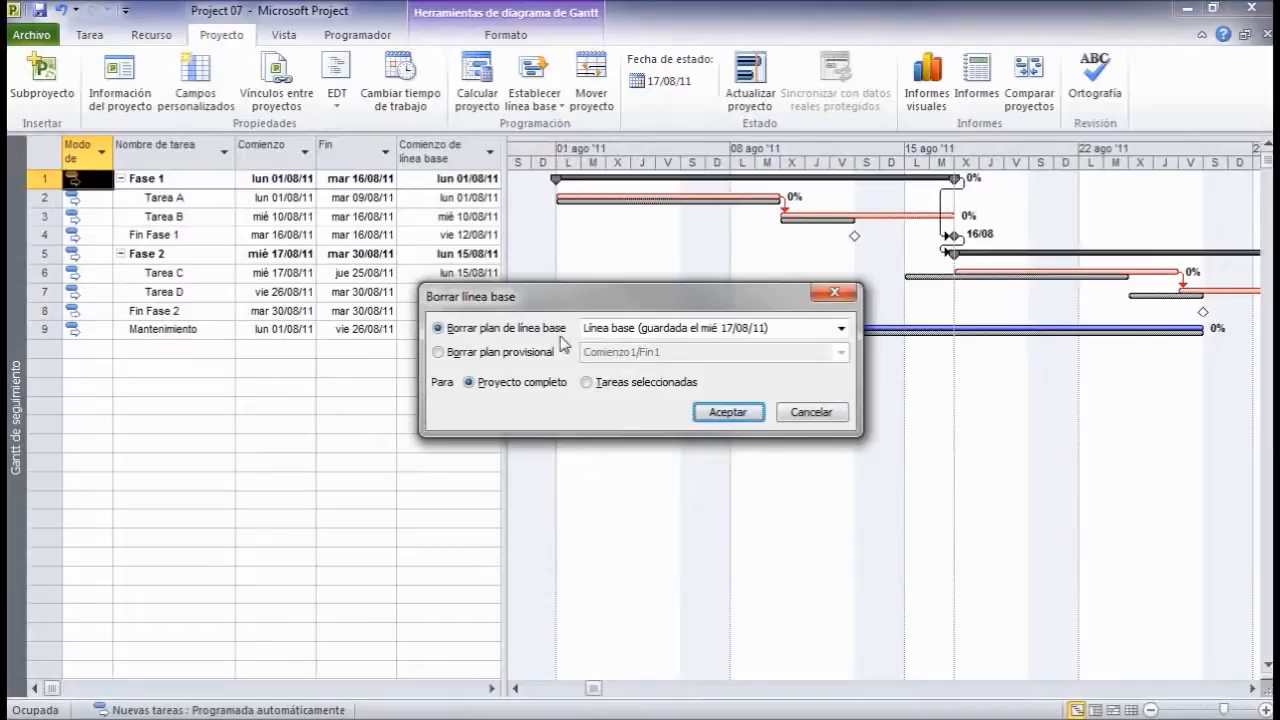
left_click(728, 413)
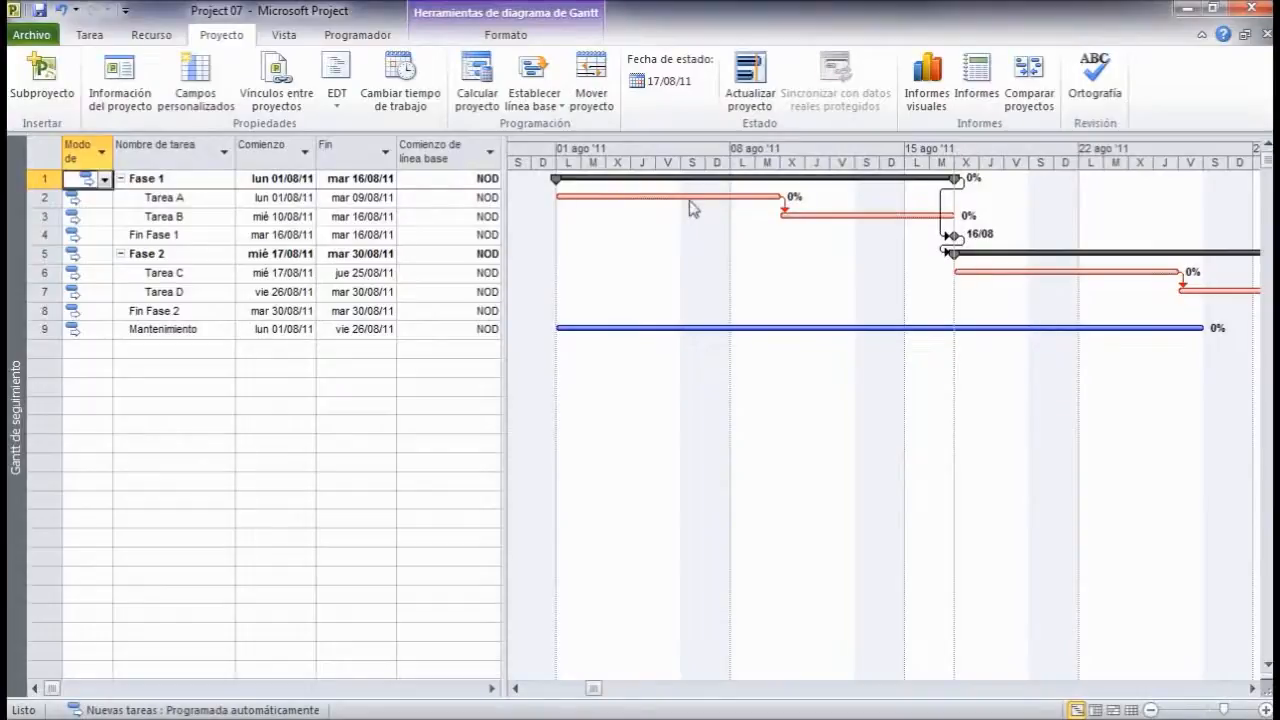
right_click(41, 152)
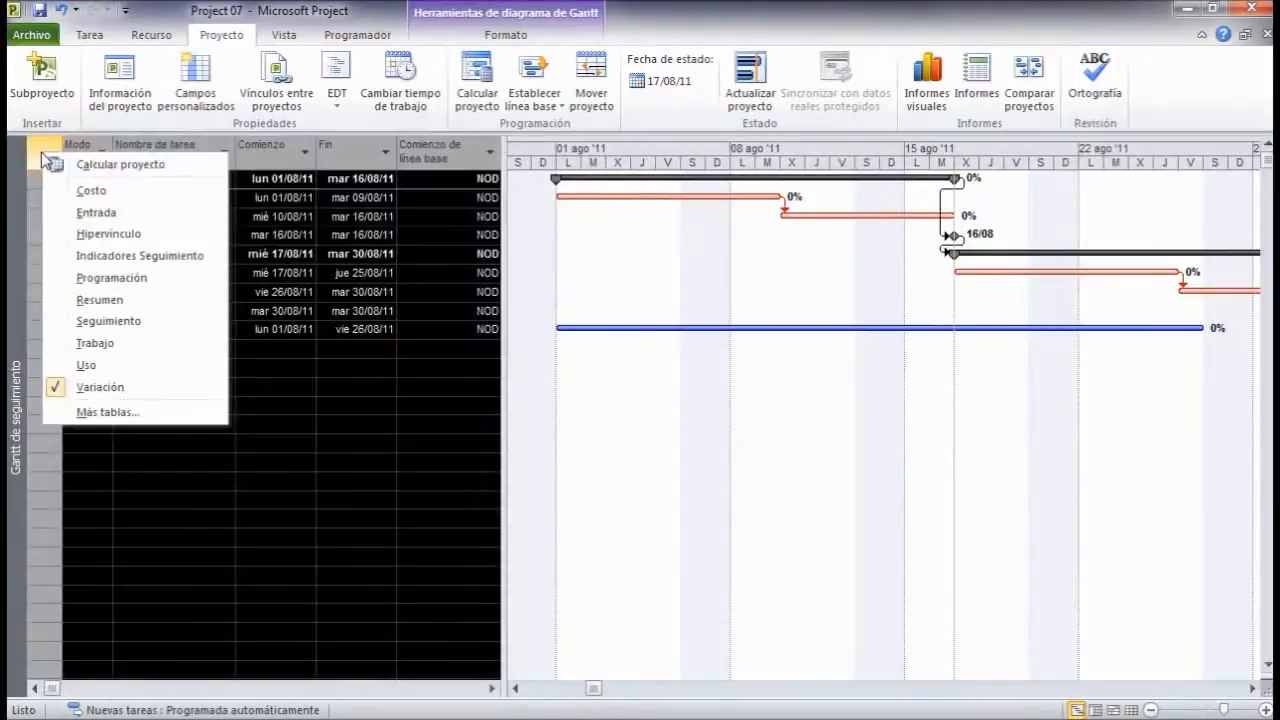
left_click(88, 343)
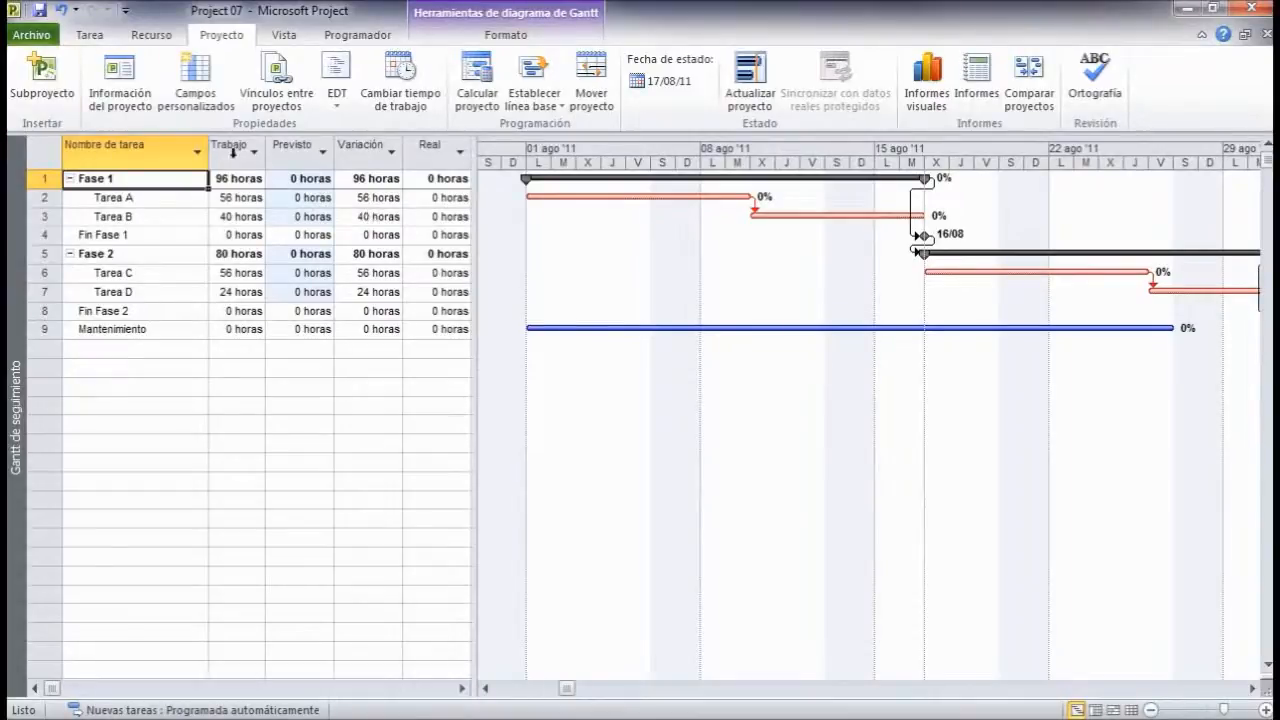
Undo the change to the Trabajo table and the clearing of the baseline.
left_click(62, 10)
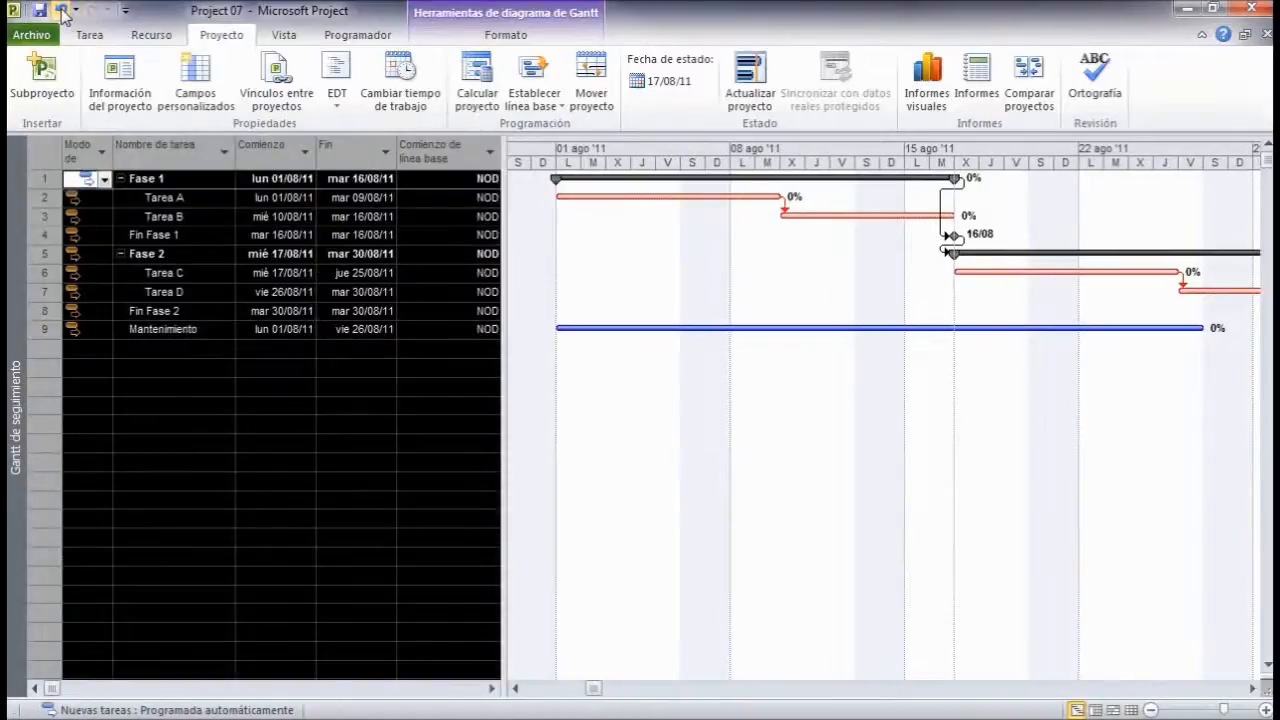
left_click(62, 10)
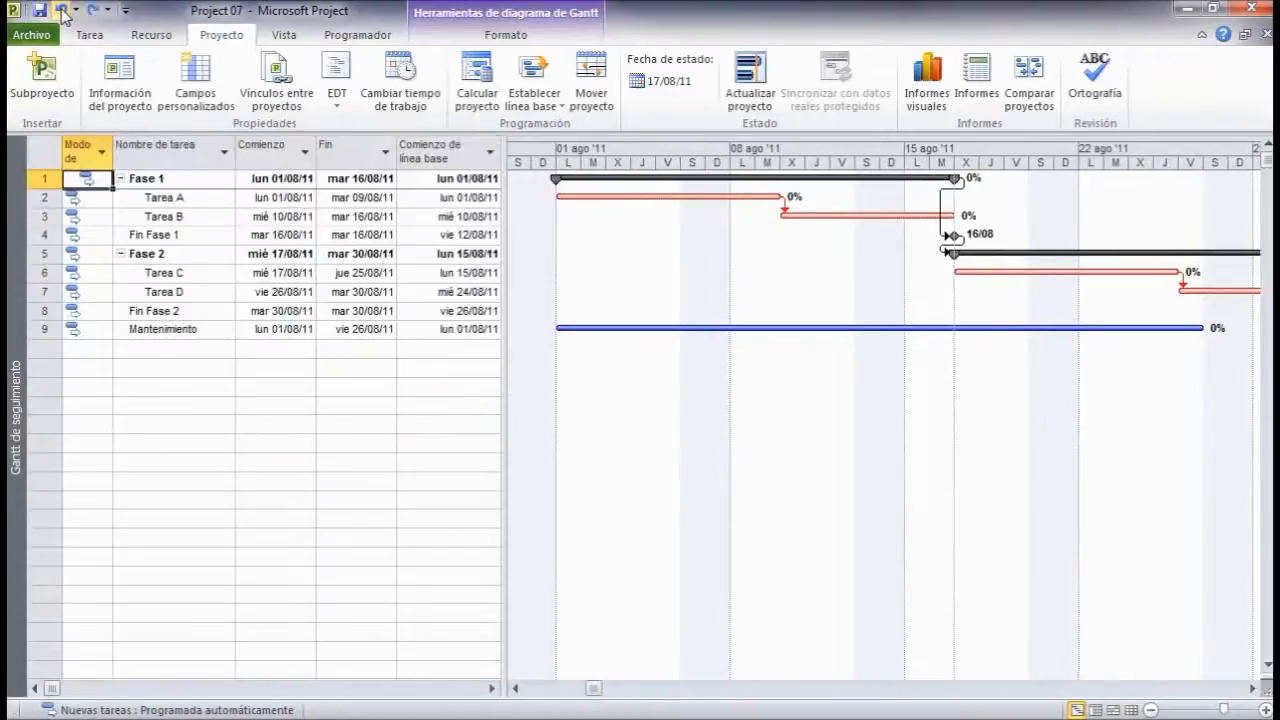
left_click(185, 386)
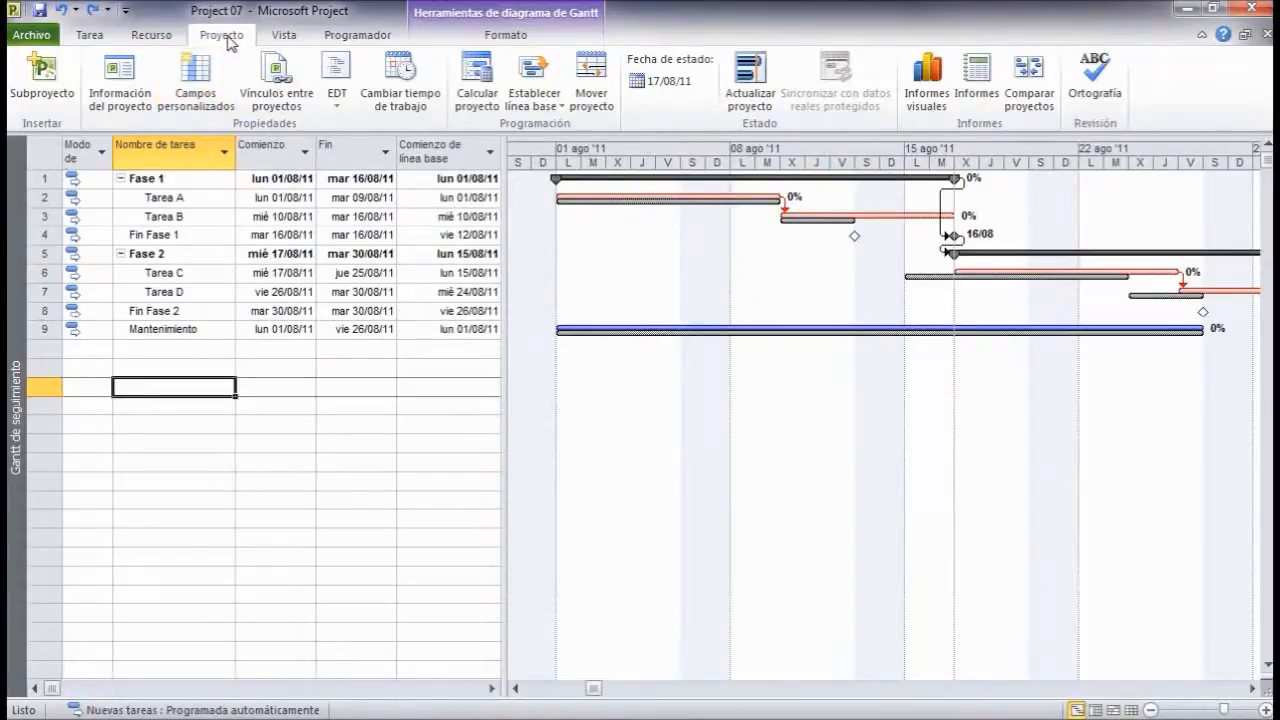
Set the baseline again for the complete project, overwriting the saved Línea base with the current plan.
left_click(548, 104)
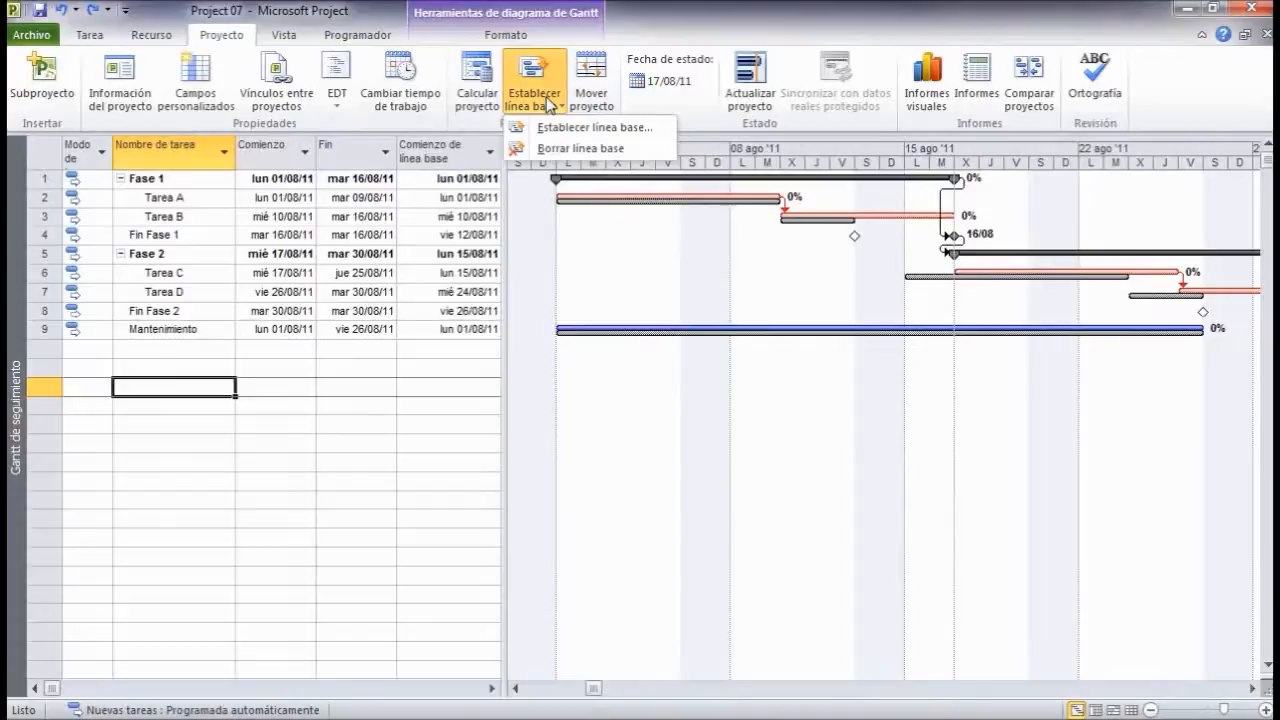
left_click(558, 127)
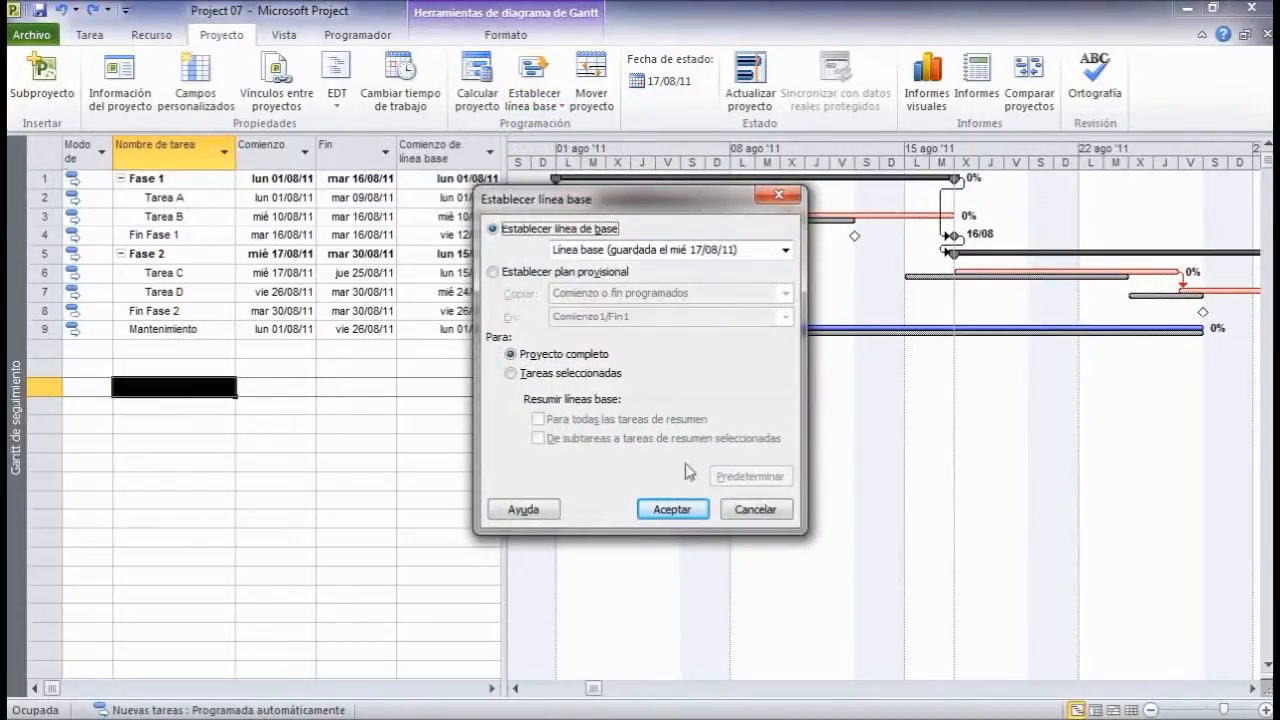
left_click(676, 512)
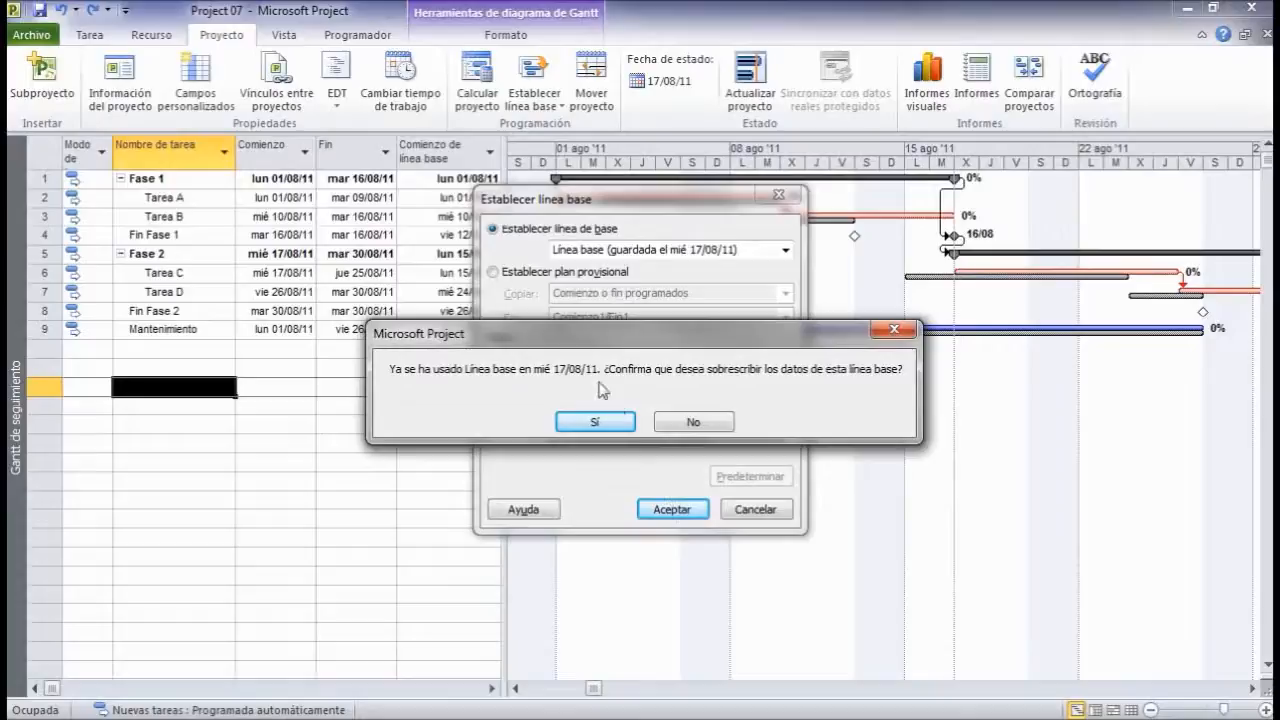
left_click(594, 424)
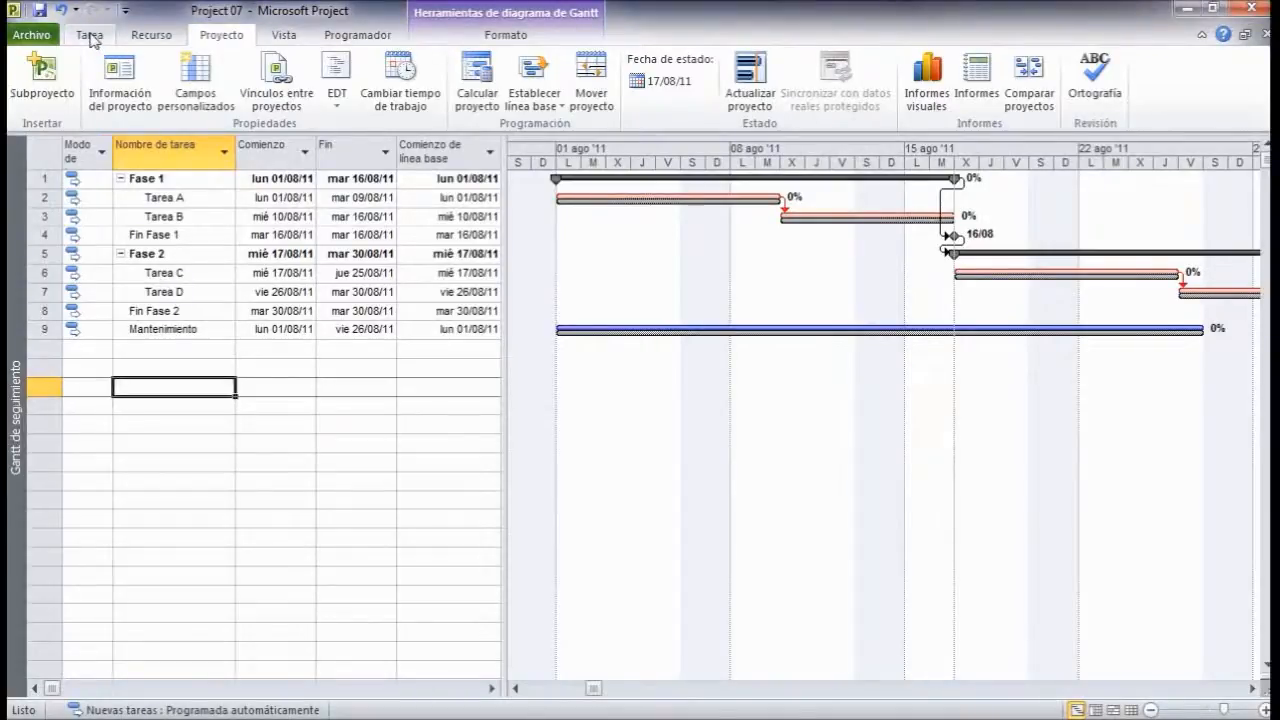
Switch to the Diagrama de Gantt view.
left_click(90, 38)
left_click(58, 105)
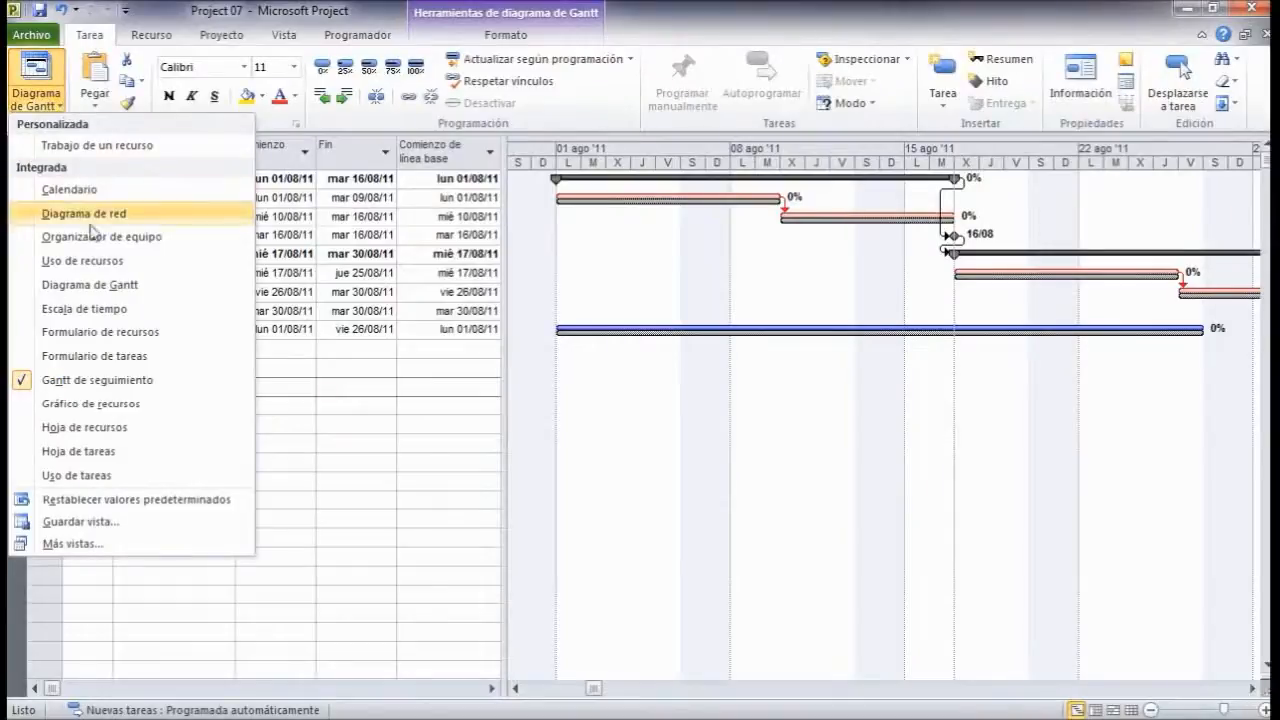
left_click(92, 285)
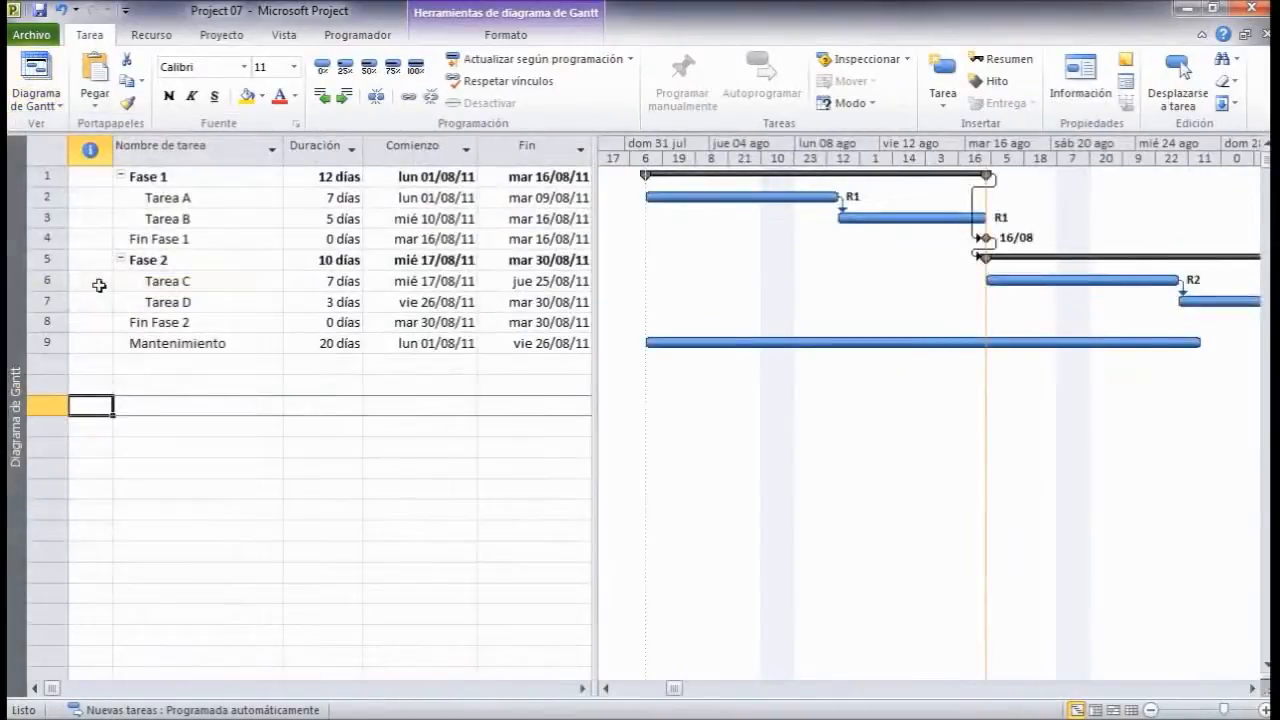
Mark Tarea A as 100% complete and check its completion indicator.
left_click(204, 199)
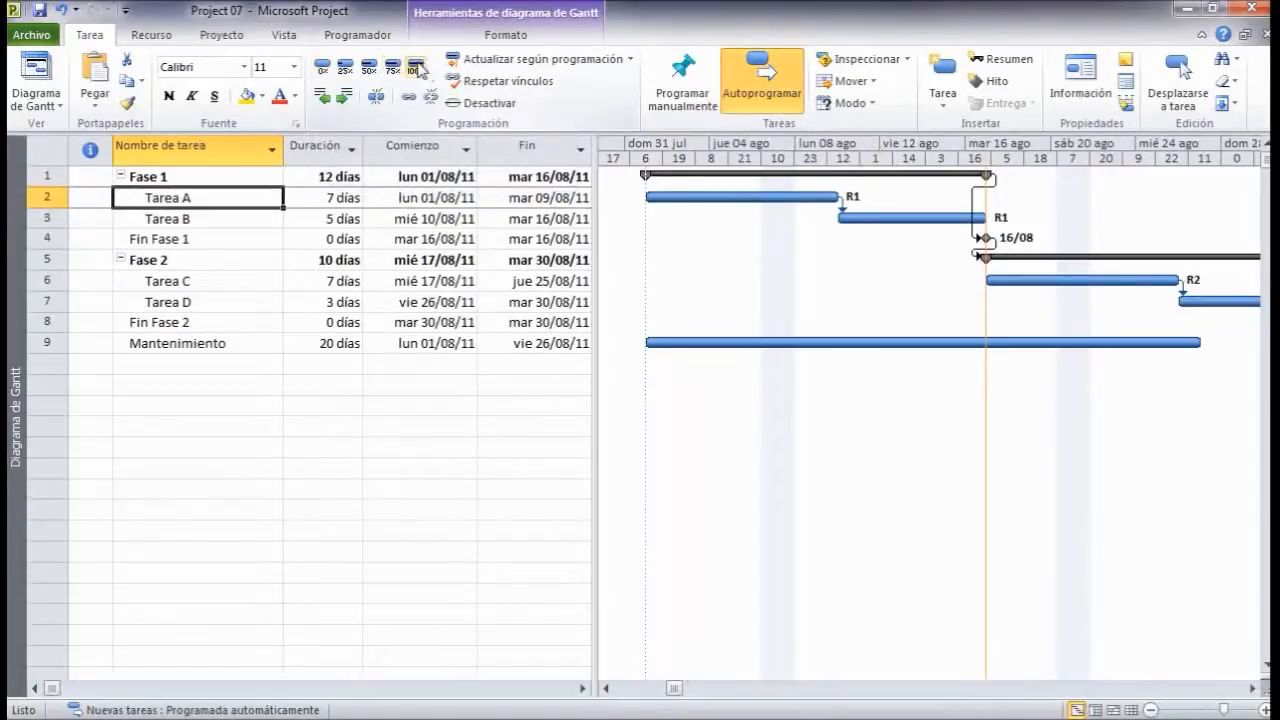
left_click(345, 69)
left_click(369, 69)
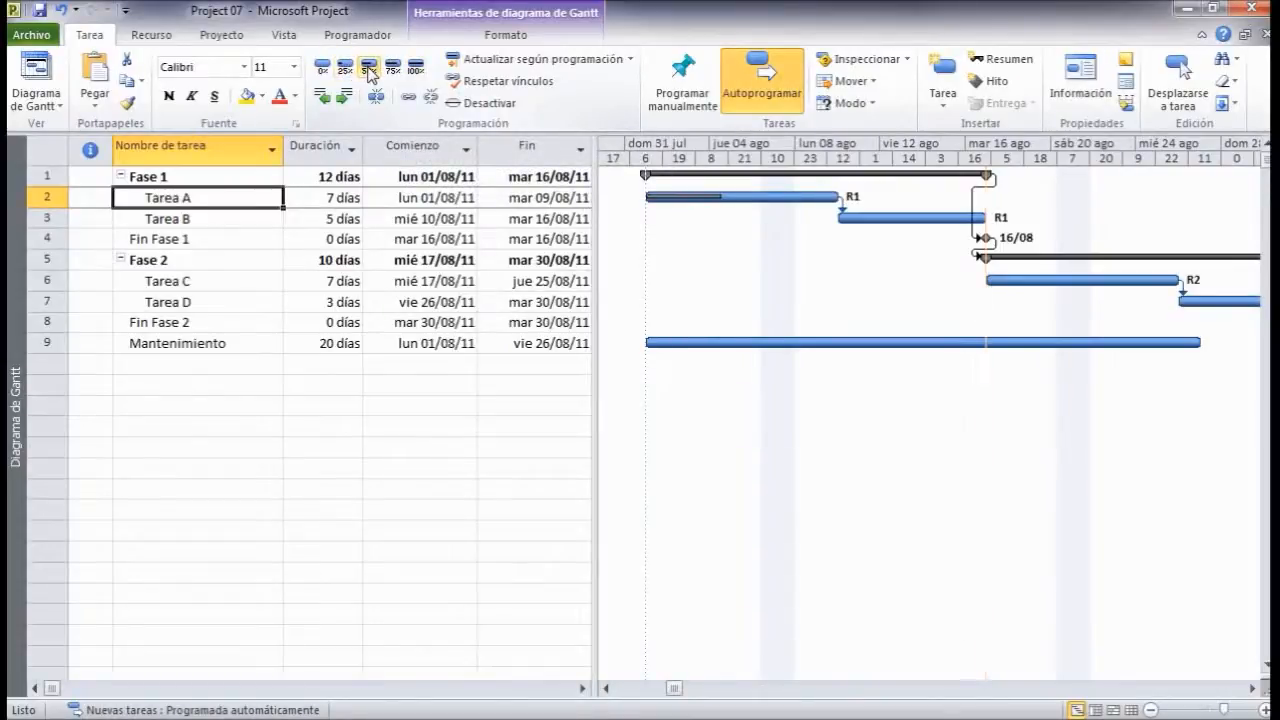
left_click(393, 69)
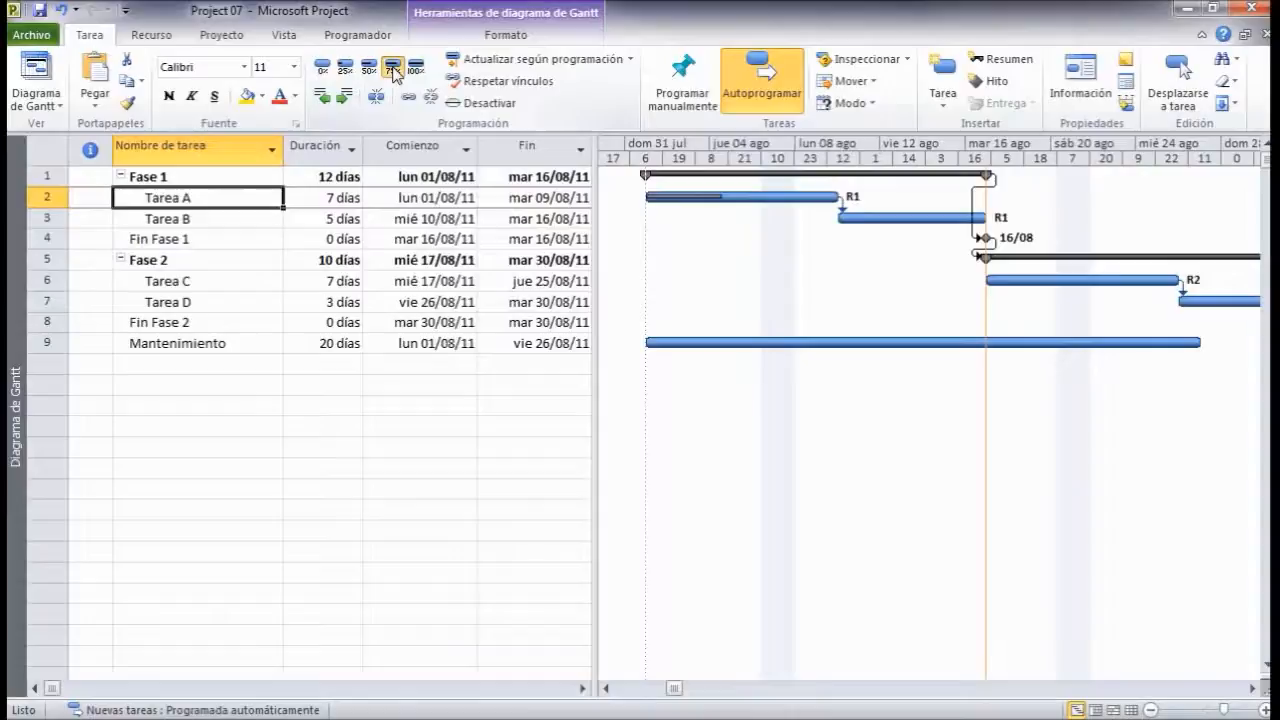
left_click(416, 69)
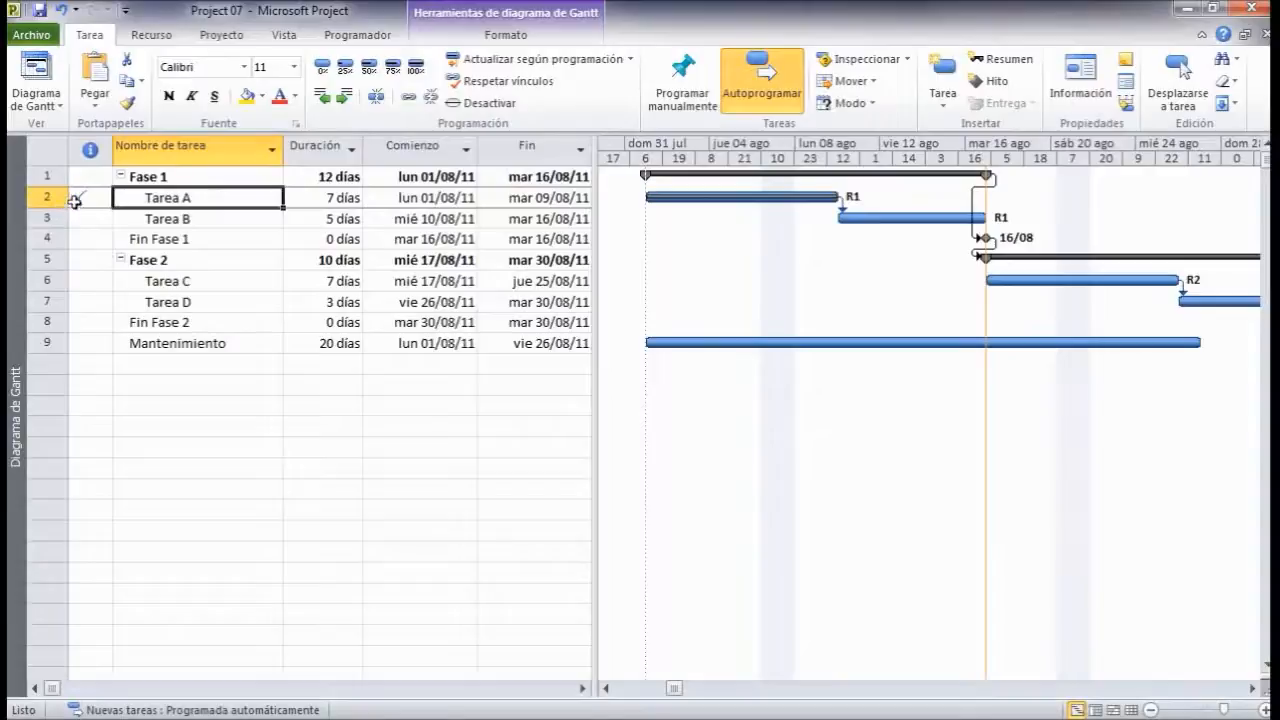
mouse_move(74, 202)
Show the task details form below the Gantt chart and set it to list the Trabajo fields of Tarea A.
left_click(285, 36)
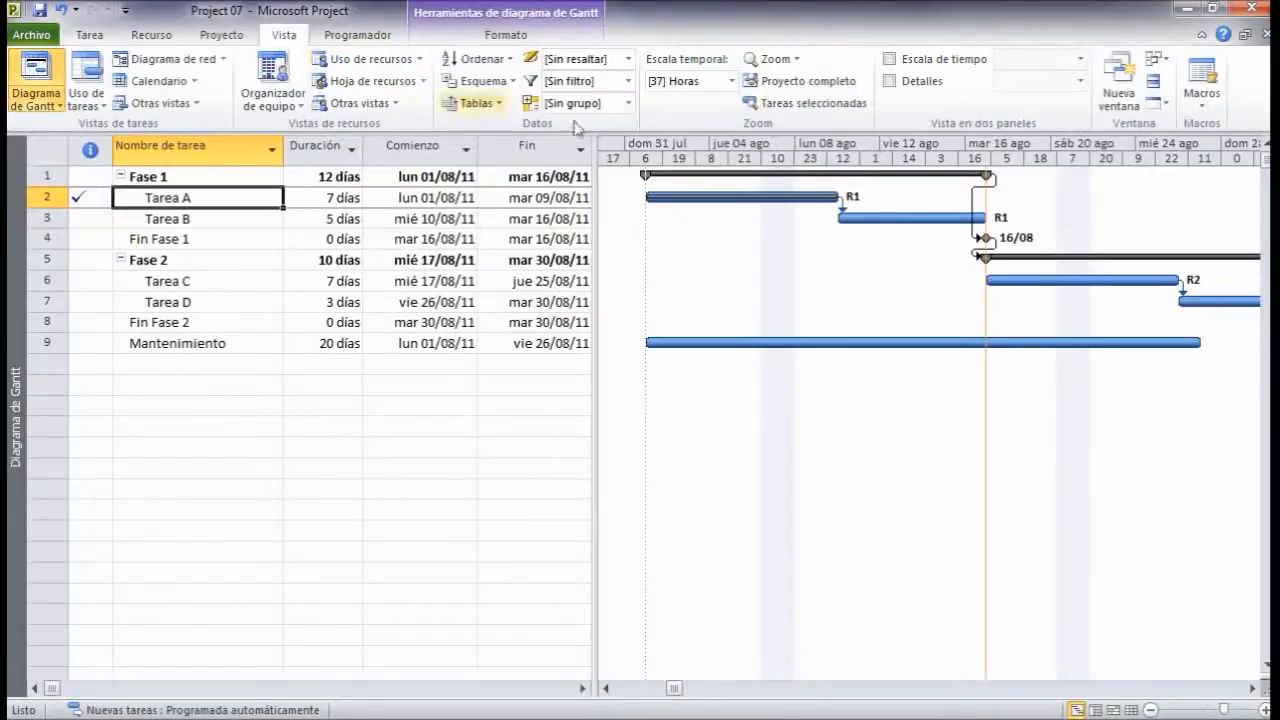
left_click(889, 83)
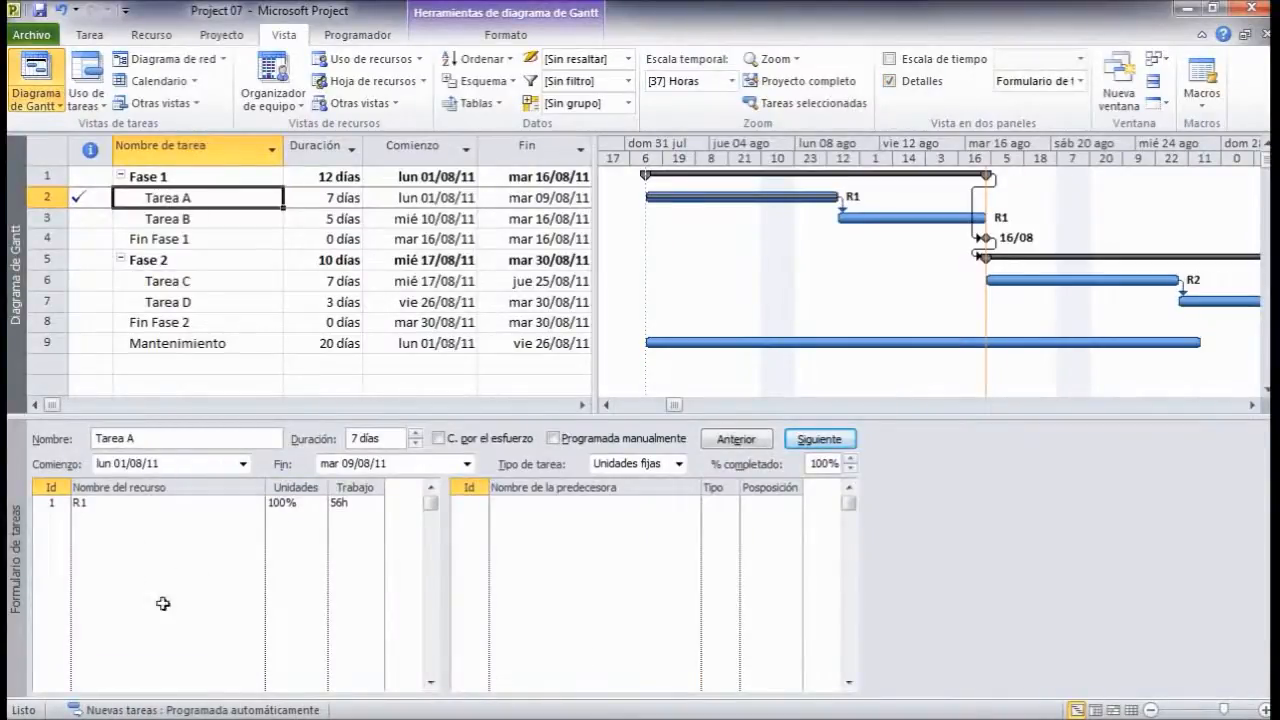
right_click(188, 541)
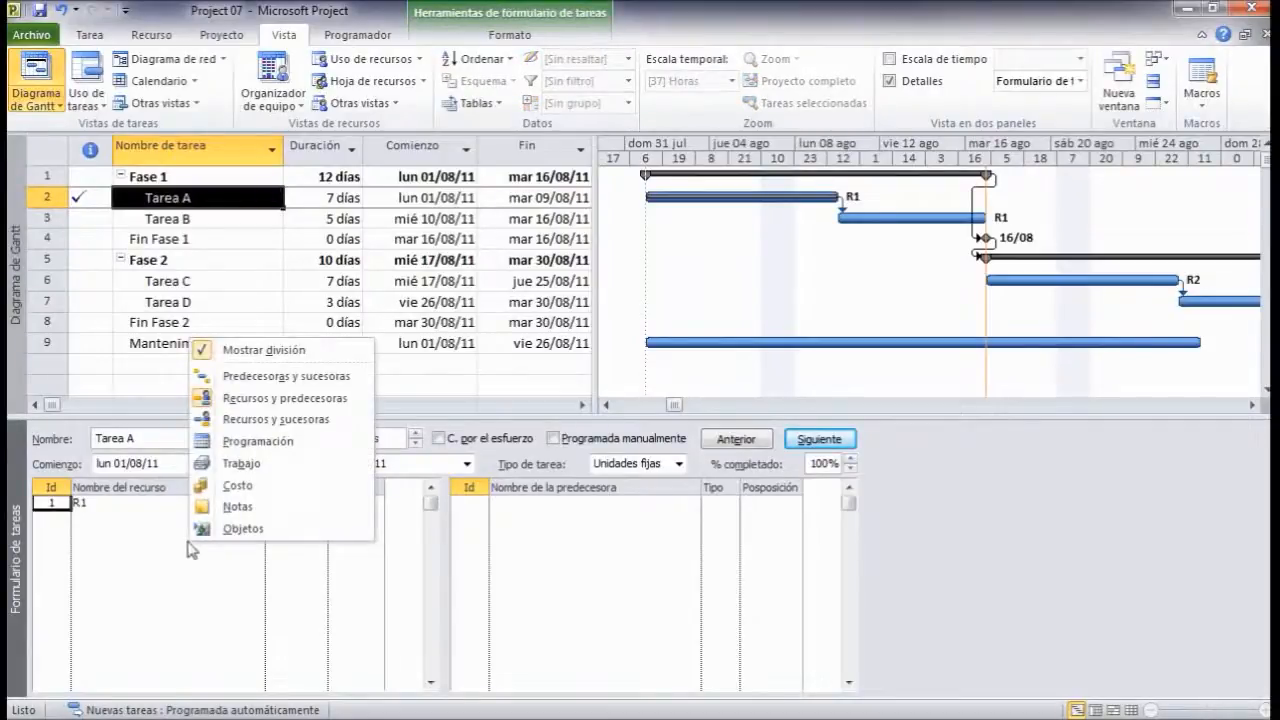
left_click(270, 464)
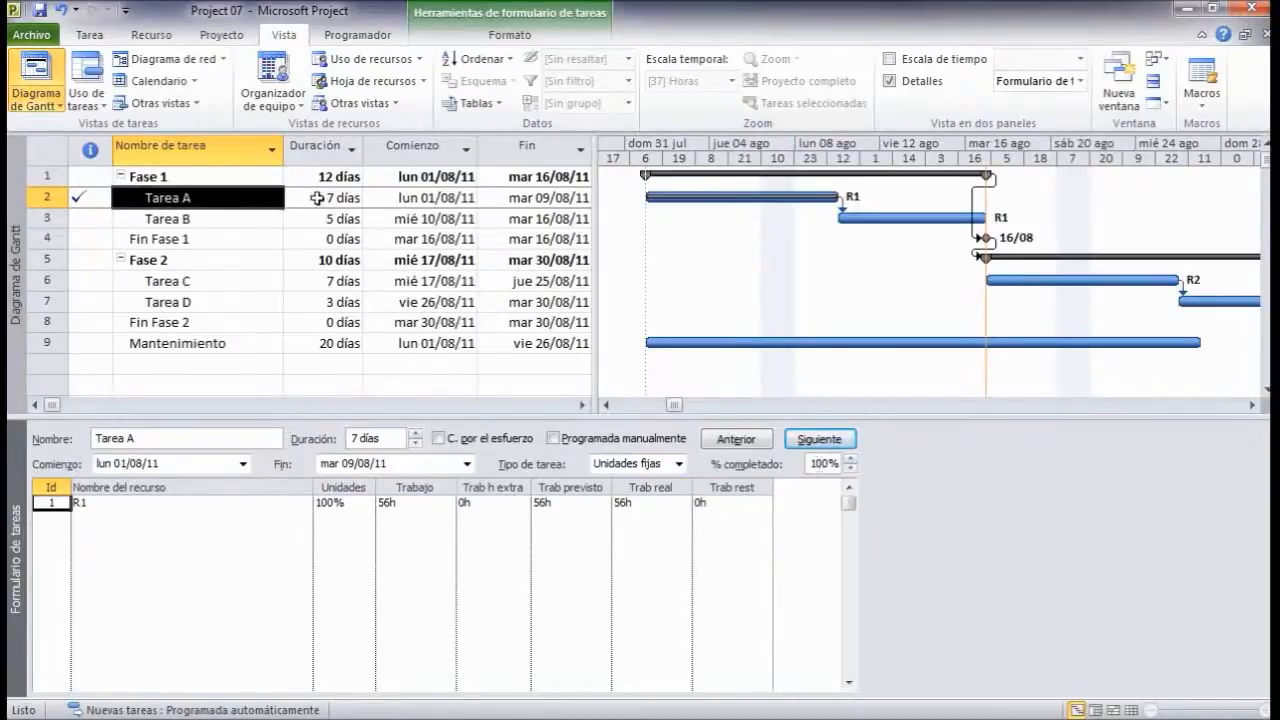
Record 24h of actual work and 0h of remaining work for resource R1 on Tarea B.
left_click(191, 219)
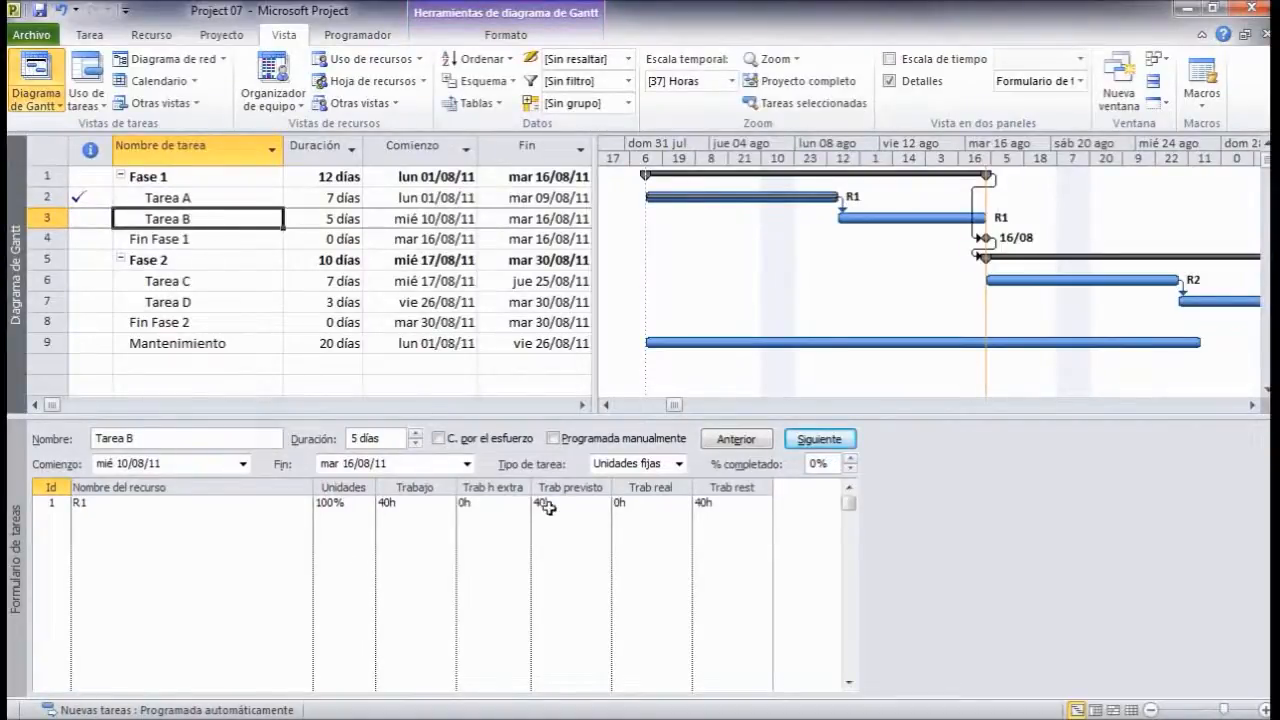
left_click(647, 507)
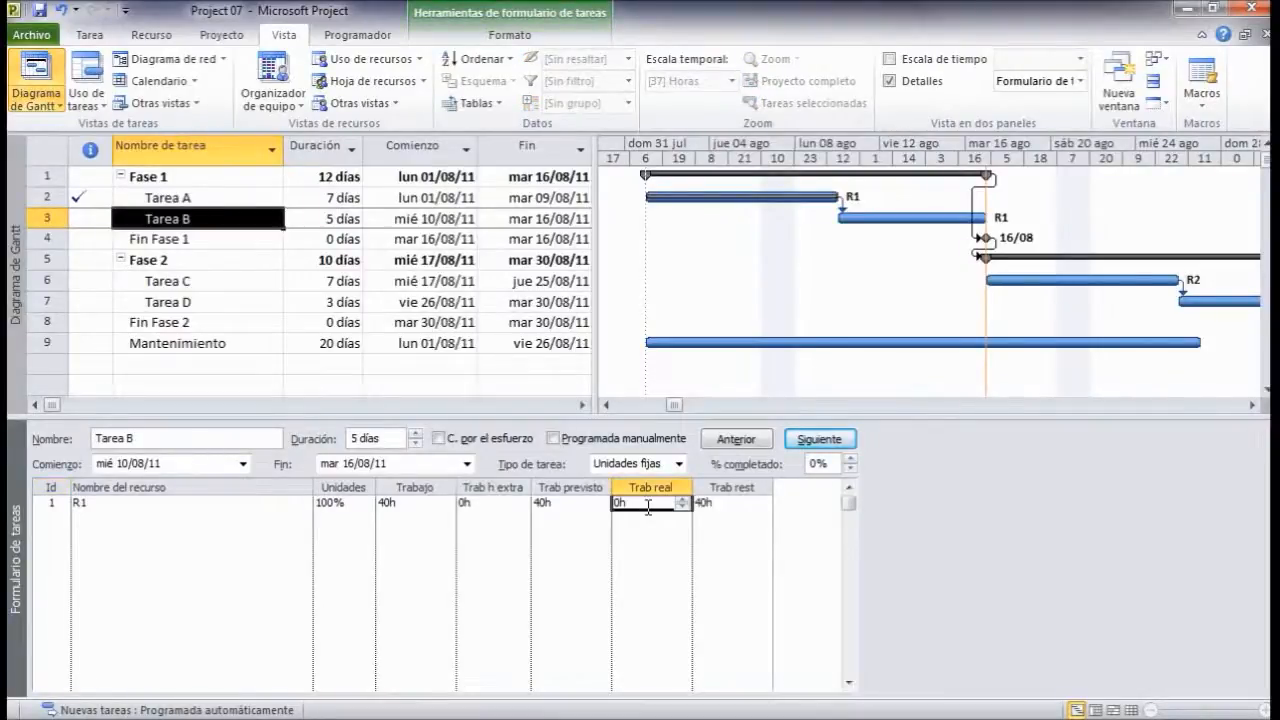
type("8")
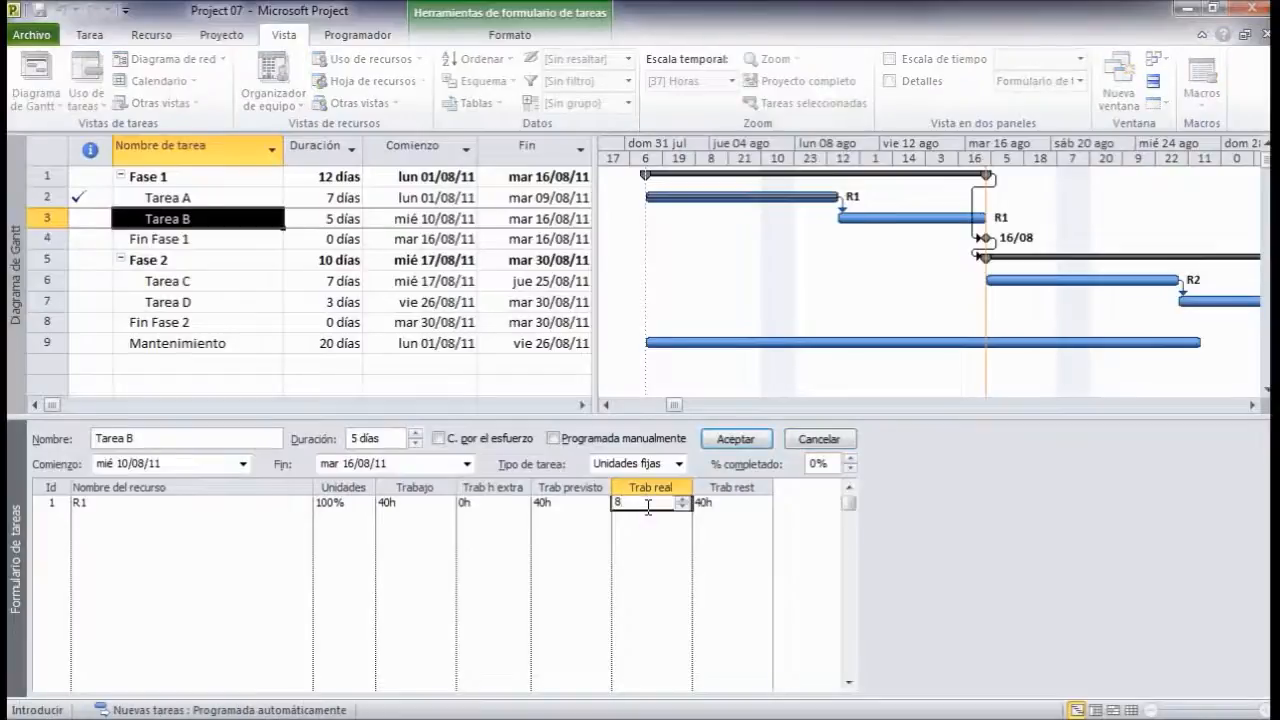
left_click(735, 438)
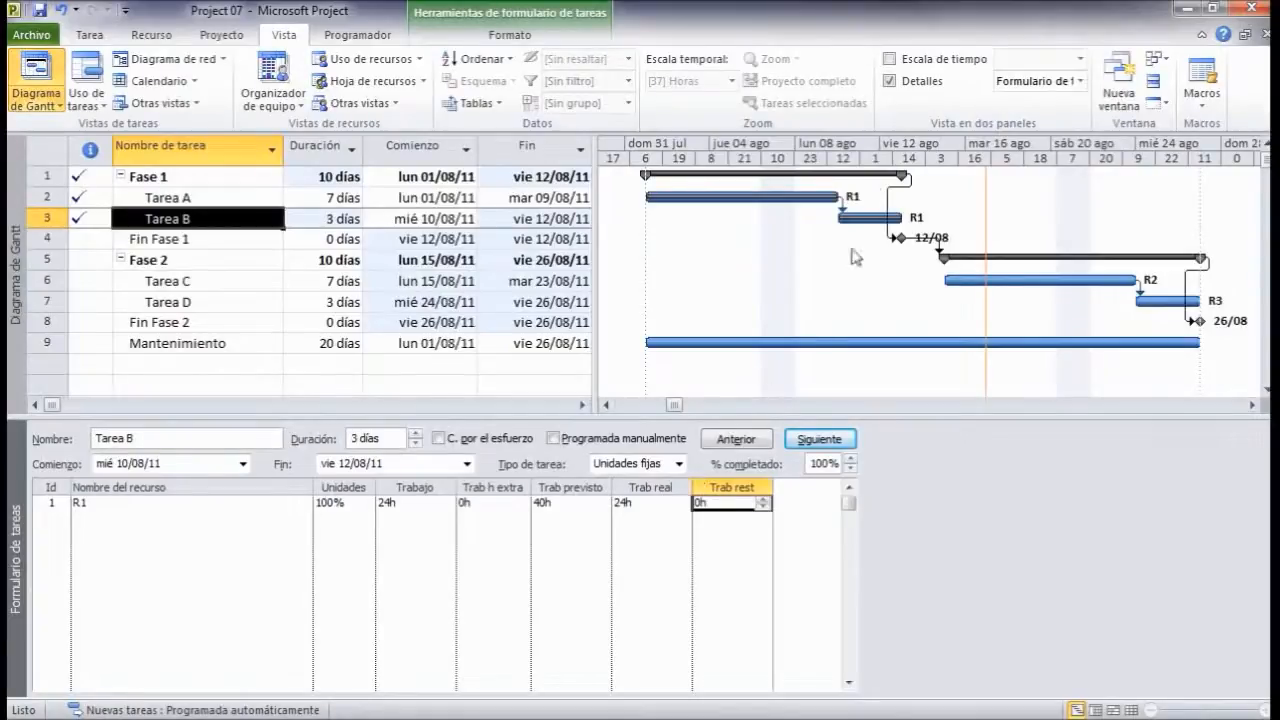
Hide the task details form and display the Seguimiento table to review actual dates and completion percentages.
left_click(889, 81)
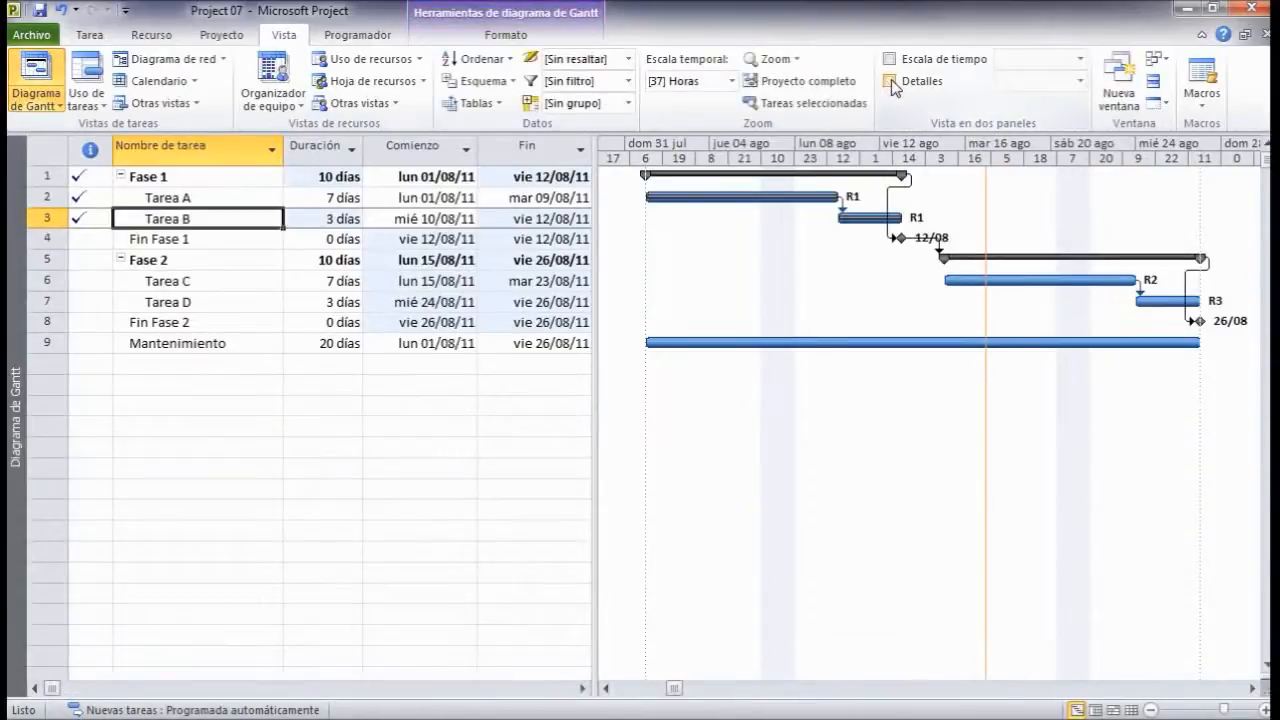
right_click(38, 150)
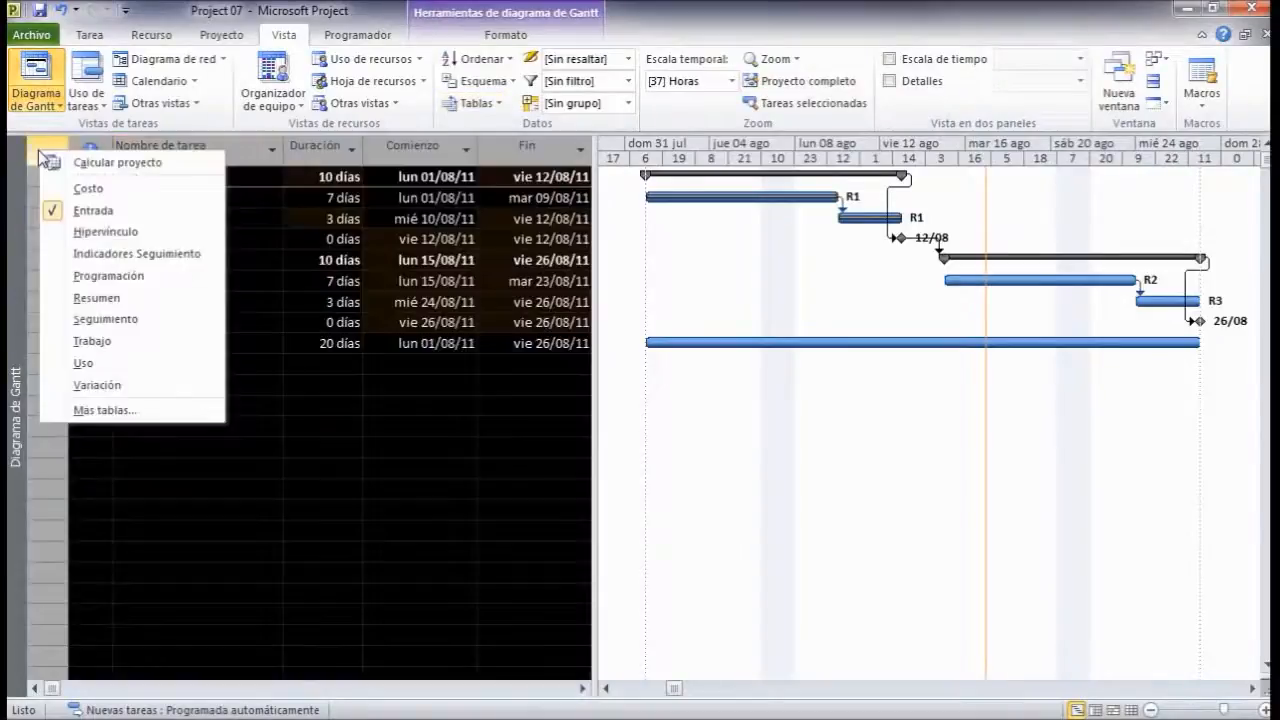
left_click(120, 319)
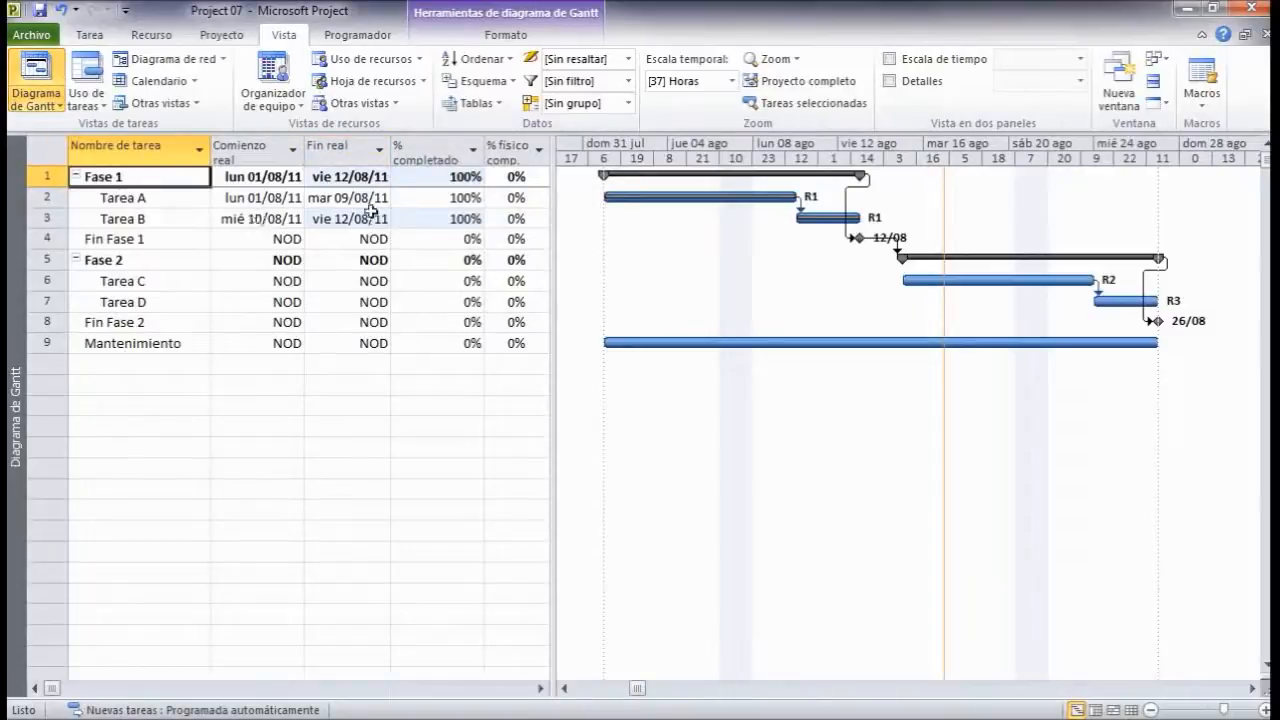
left_click(251, 388)
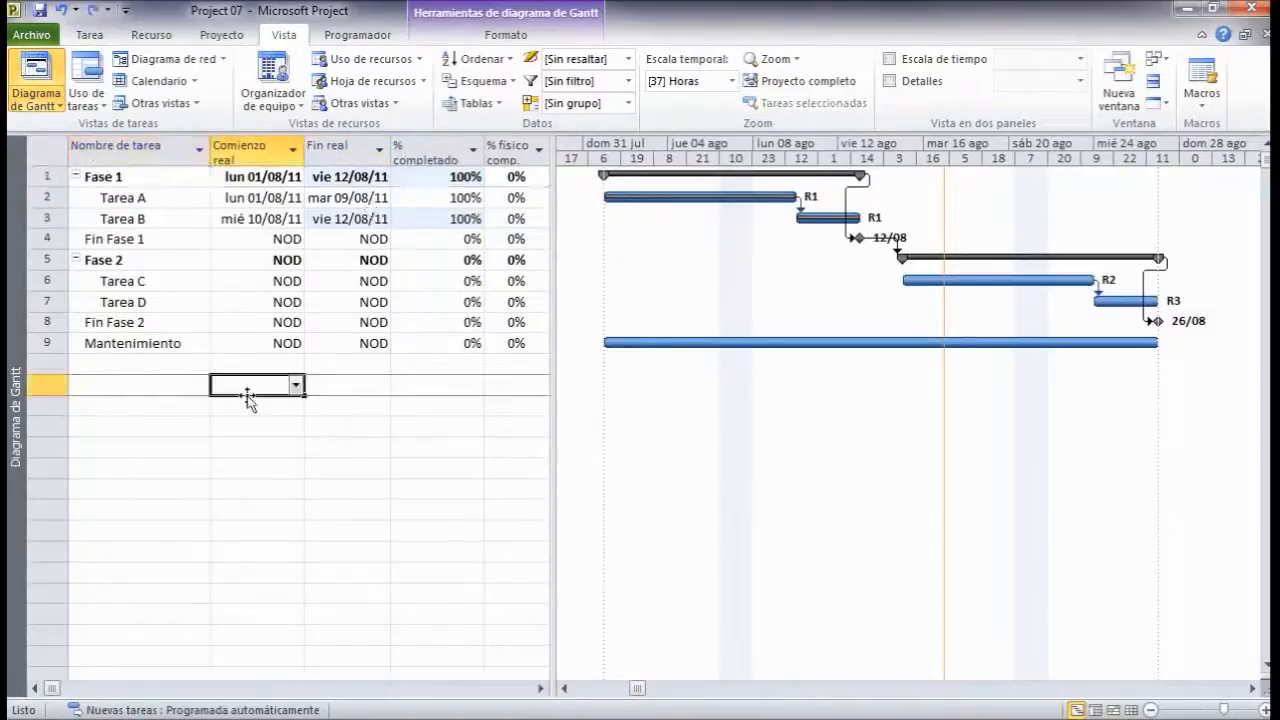
Set the actual start date (Comienzo real) of Tarea C to lun 15/08/11.
left_click(258, 280)
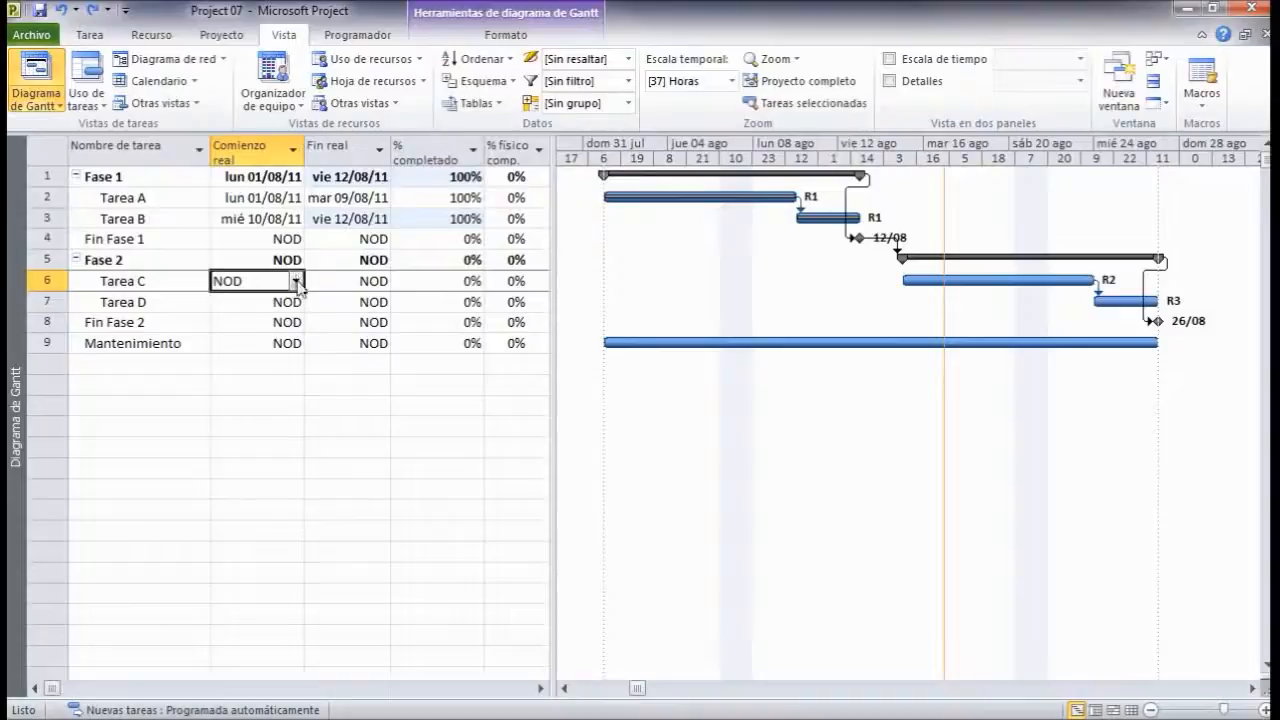
left_click(296, 282)
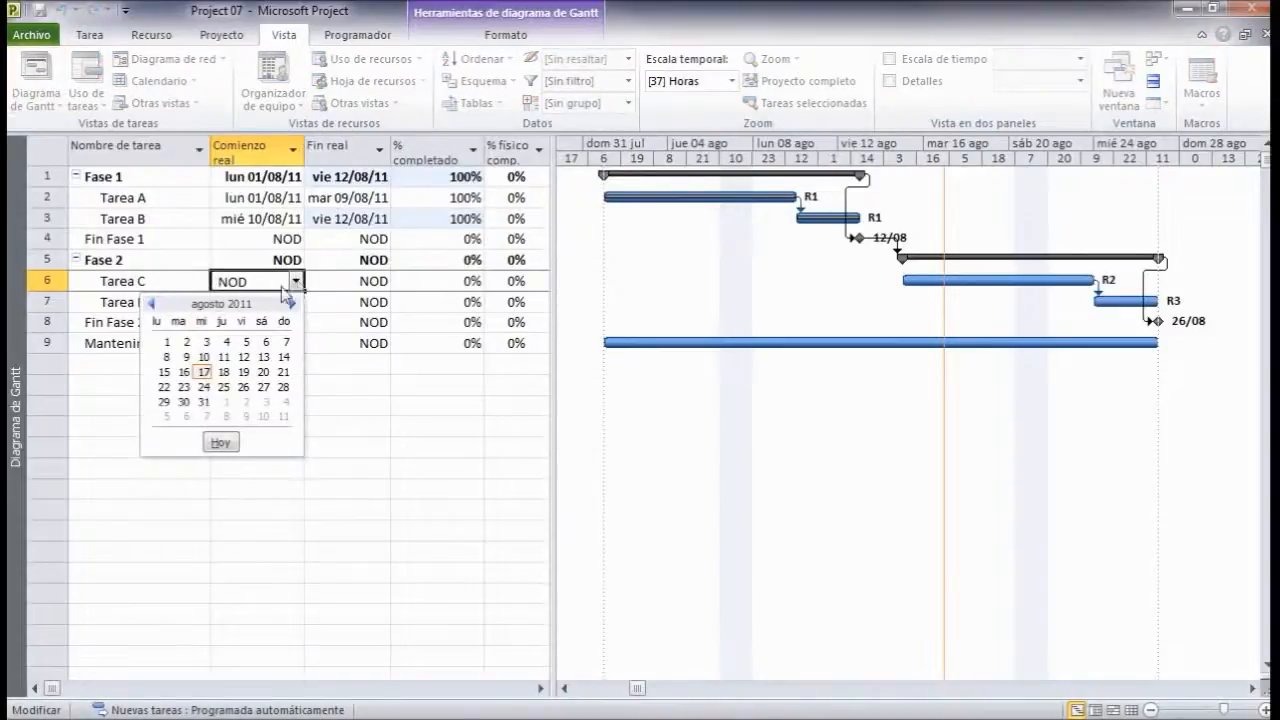
left_click(164, 372)
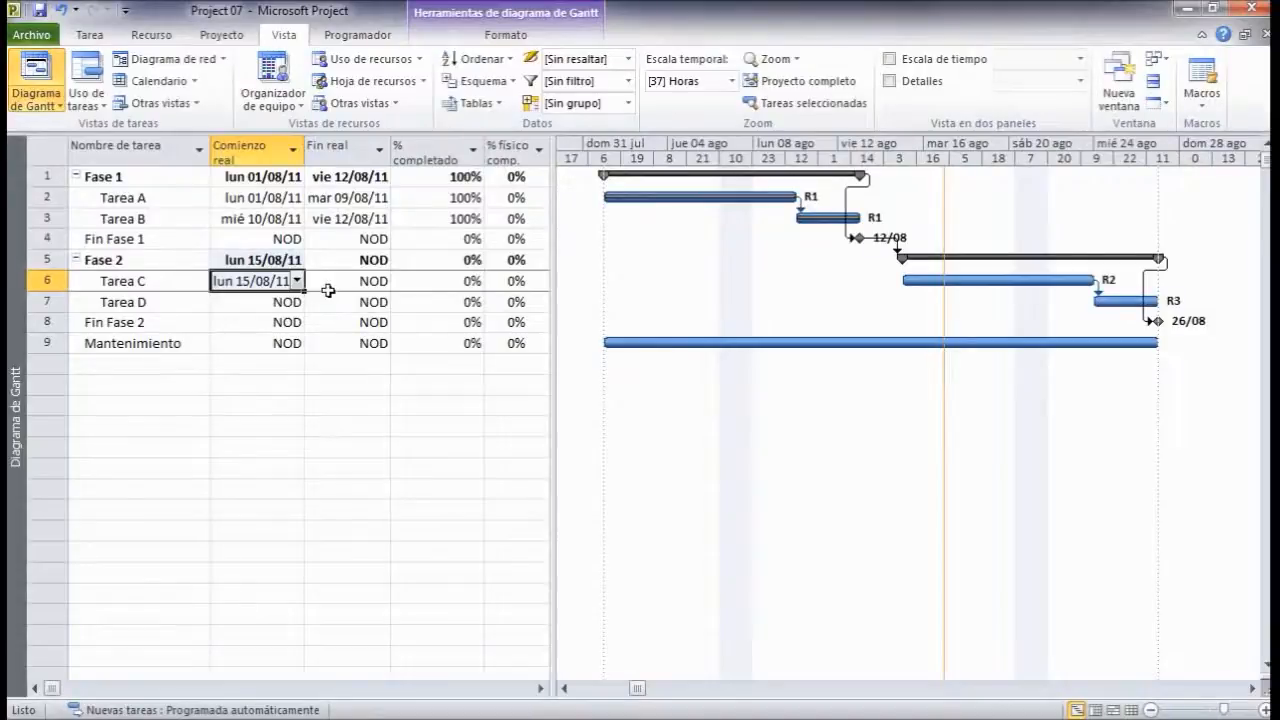
left_click(224, 368)
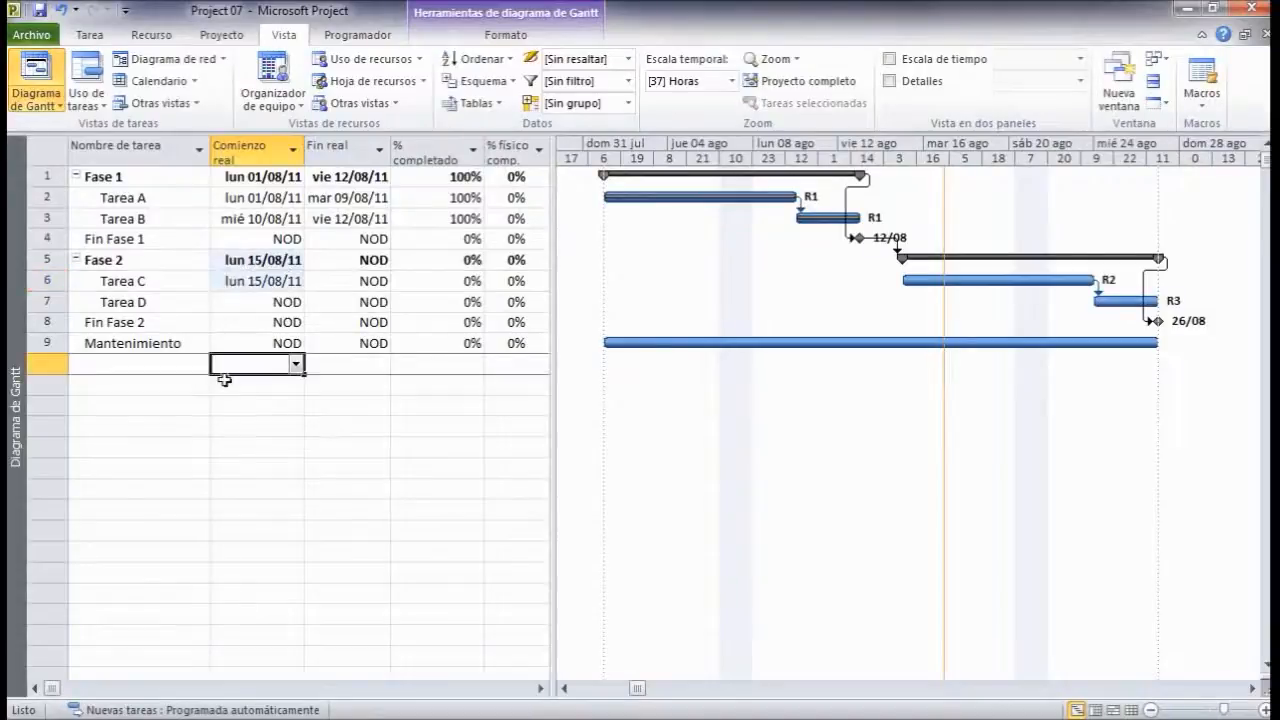
Update completed work for the complete project (Proyecto completo) up to mié 17/08/11, by percentage completed (Por porcentaje completado).
left_click(218, 35)
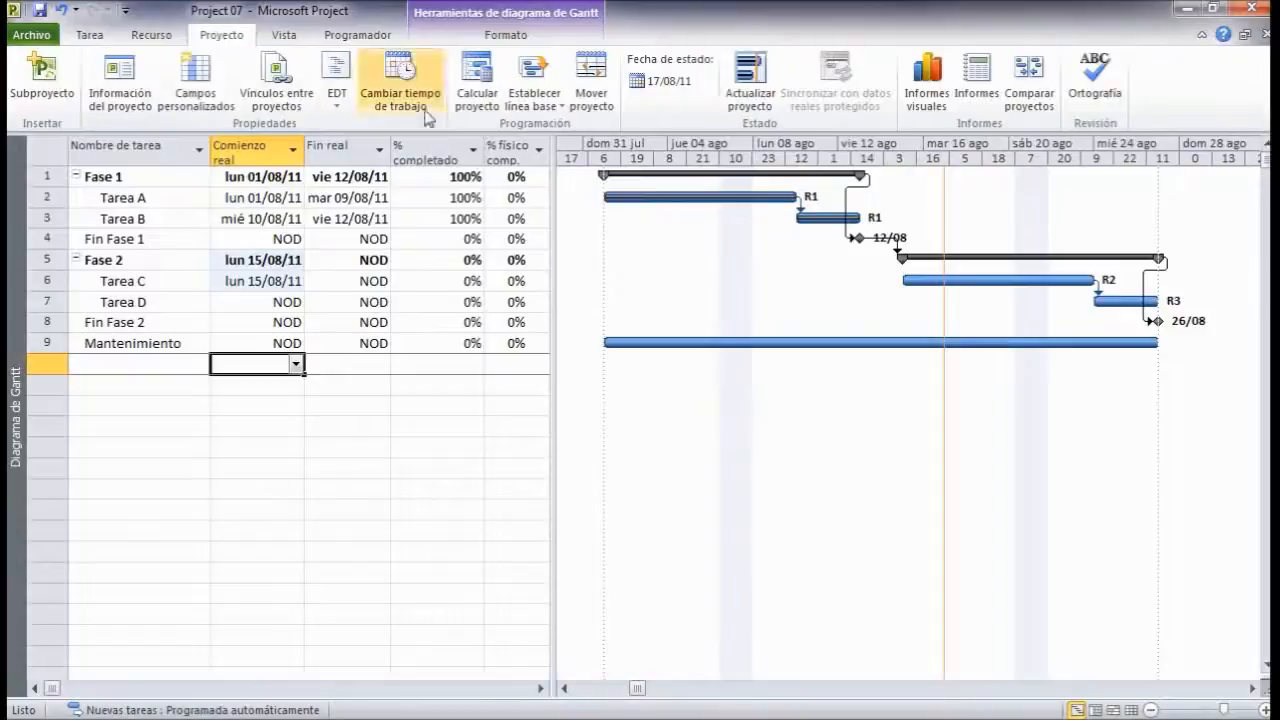
left_click(750, 88)
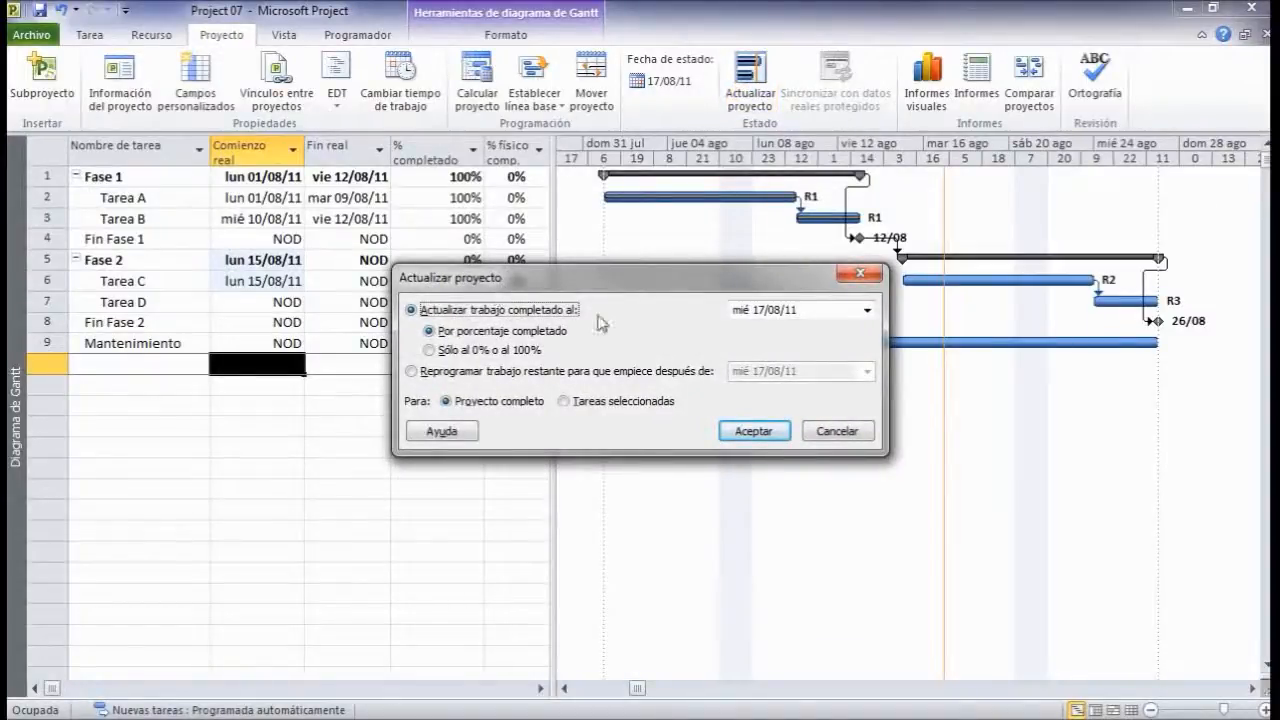
left_click(867, 312)
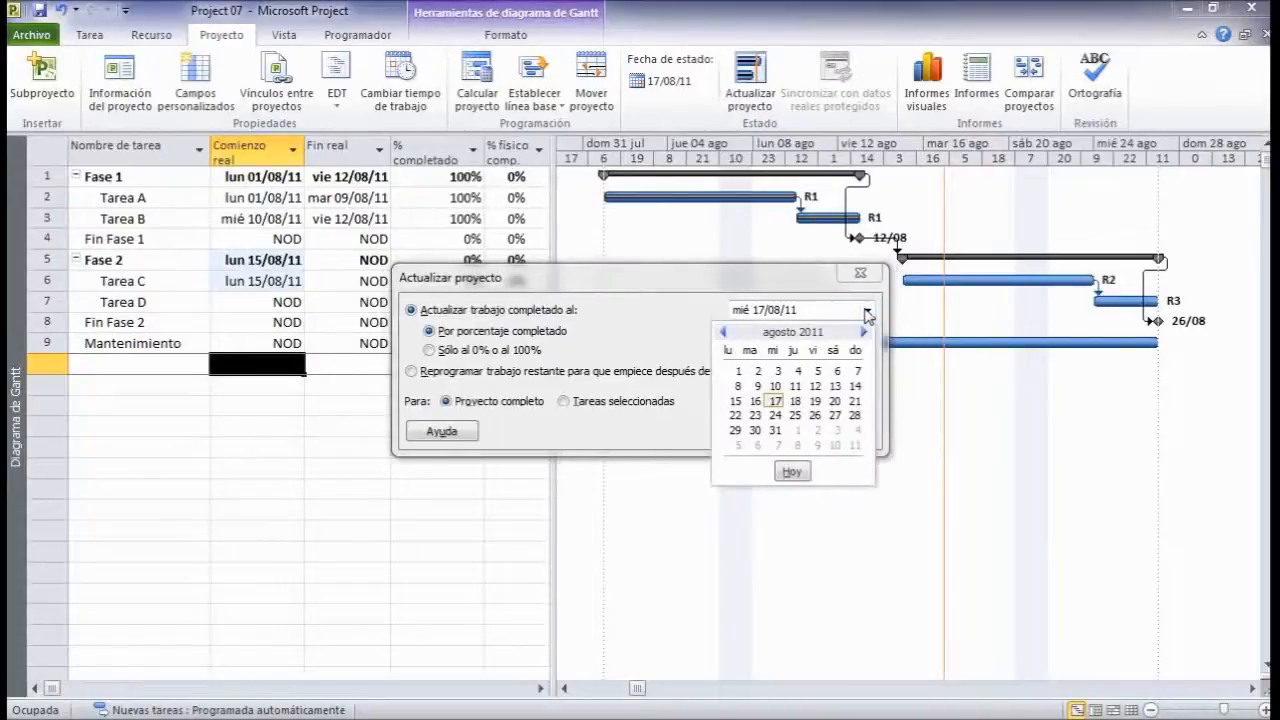
left_click(867, 311)
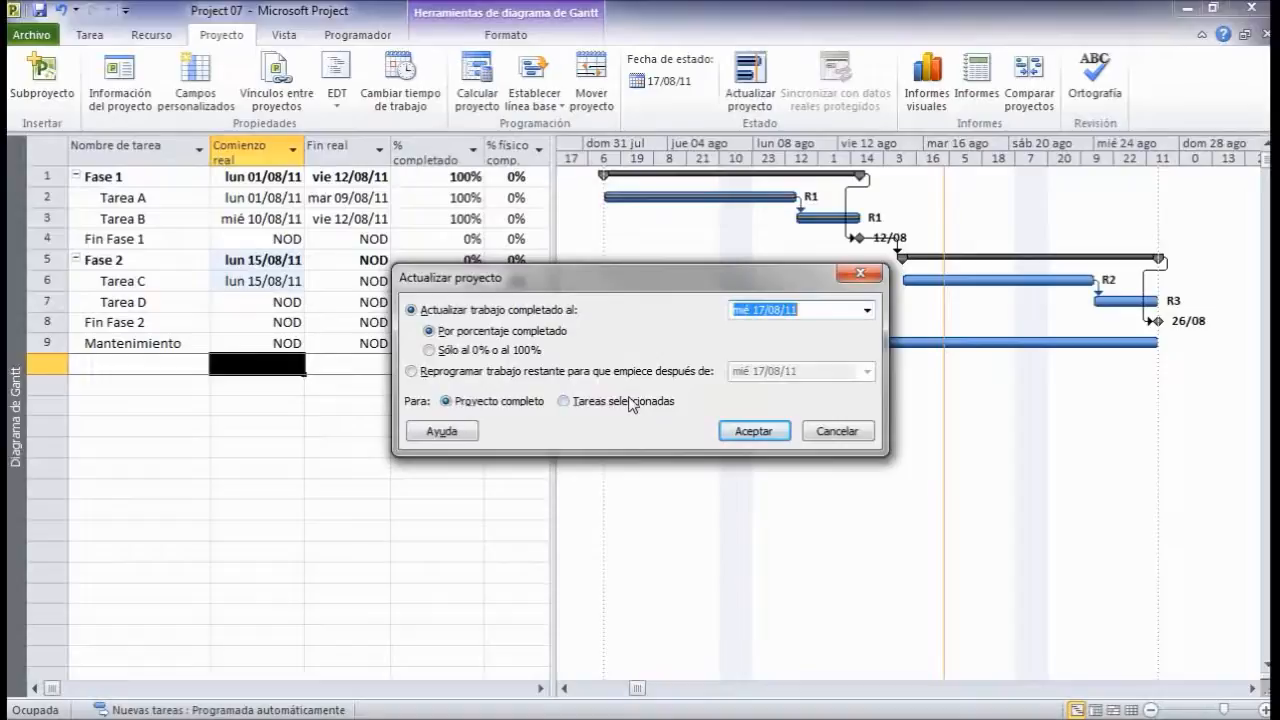
left_click(755, 432)
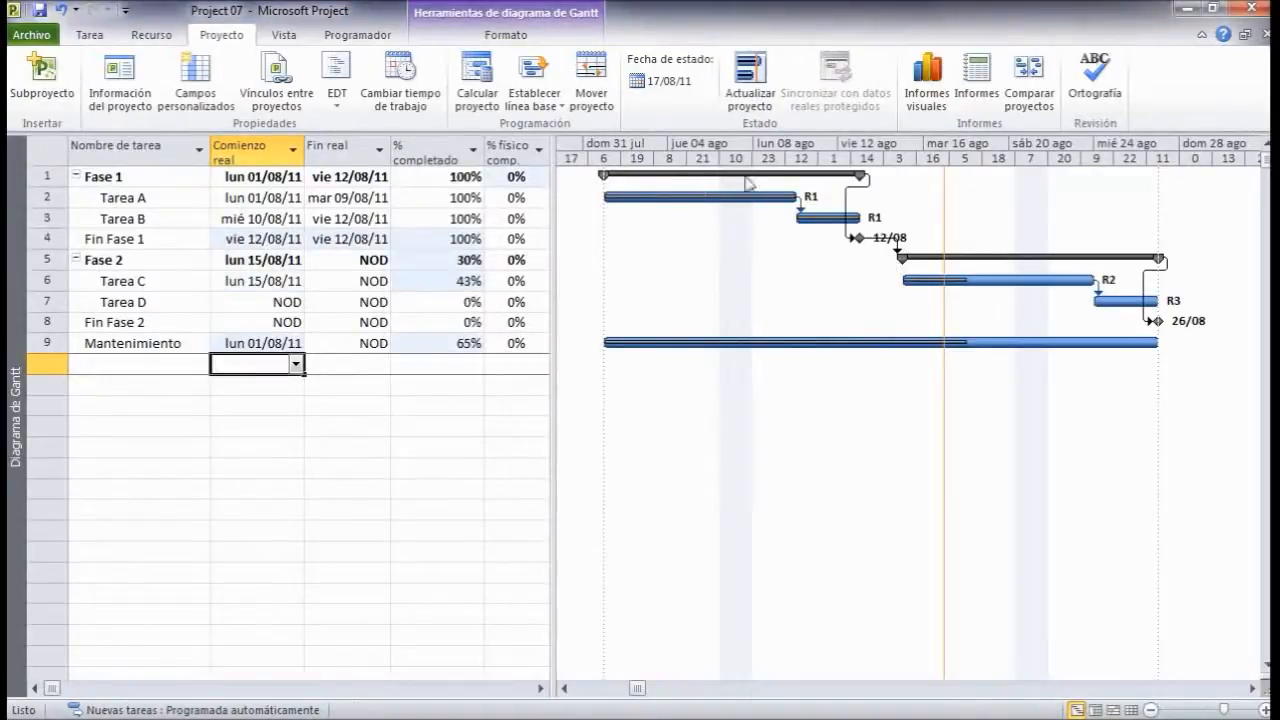